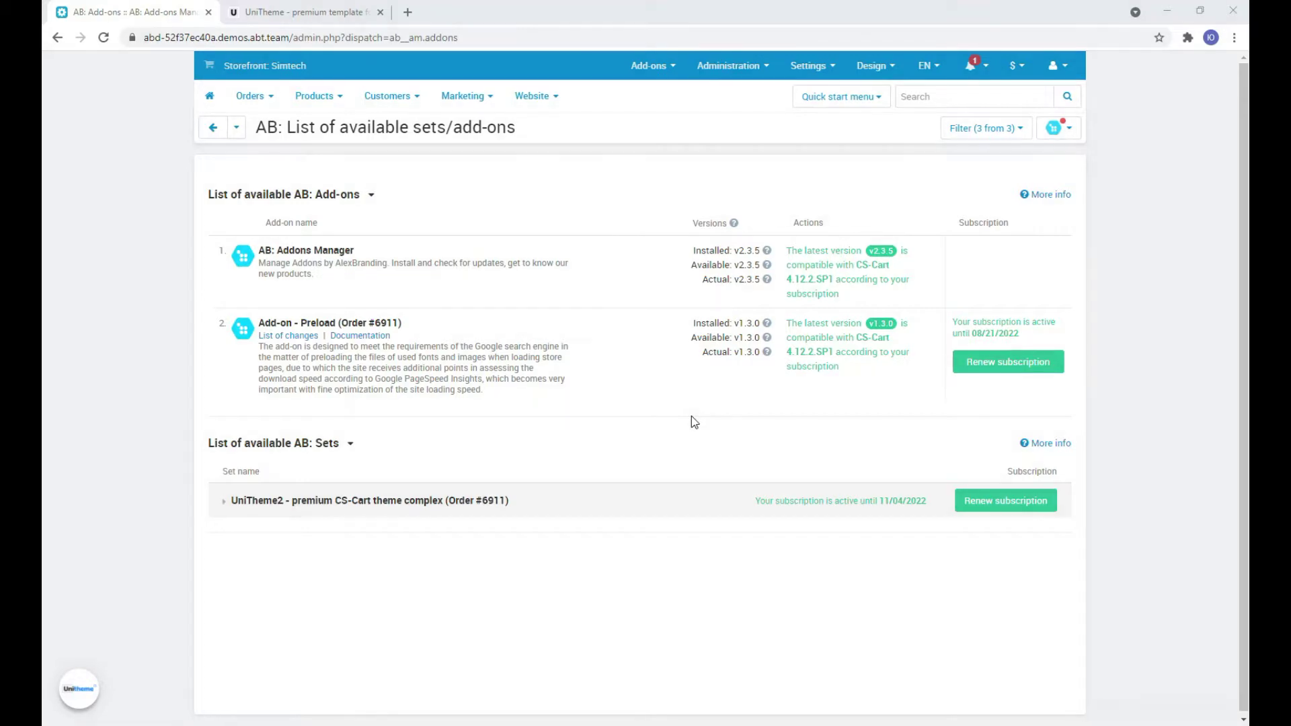
# Filter the storefront's DevTools network log to fonts after a reload and select MuseoSansBlack.woff's request URL
pyautogui.click(347, 9)
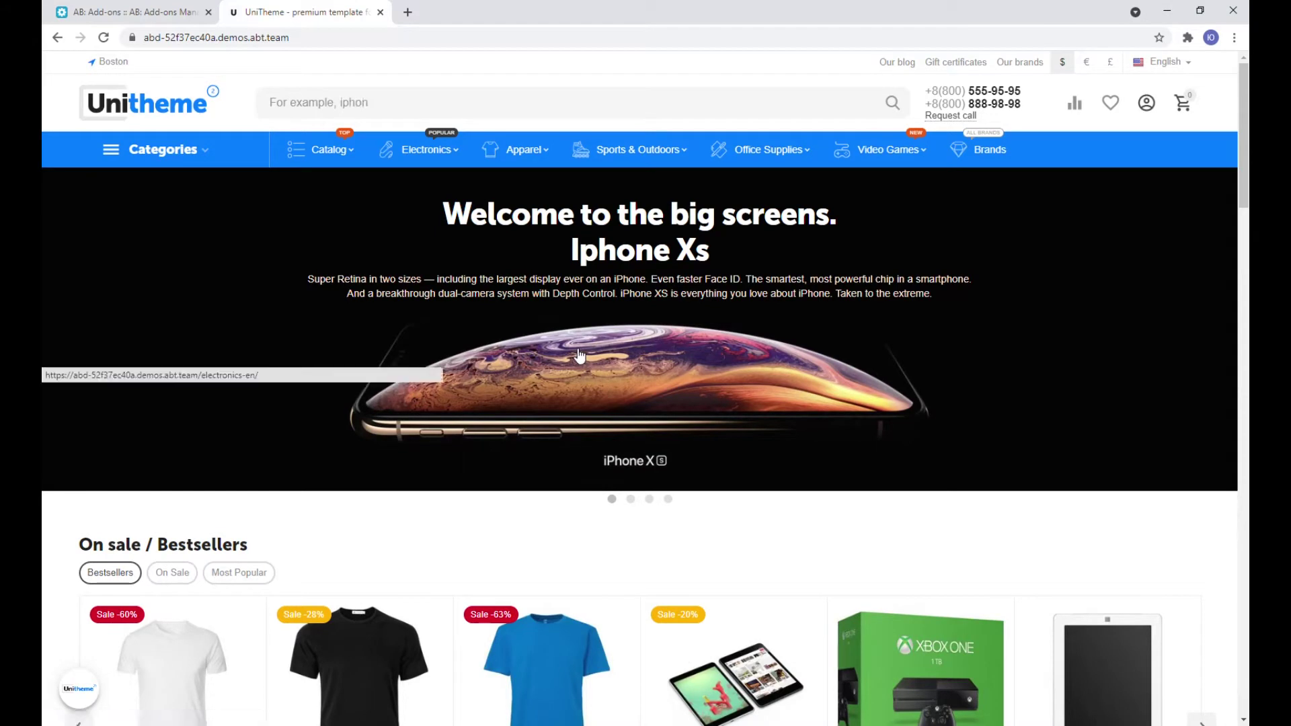
pyautogui.press('F12')
pyautogui.click(259, 398)
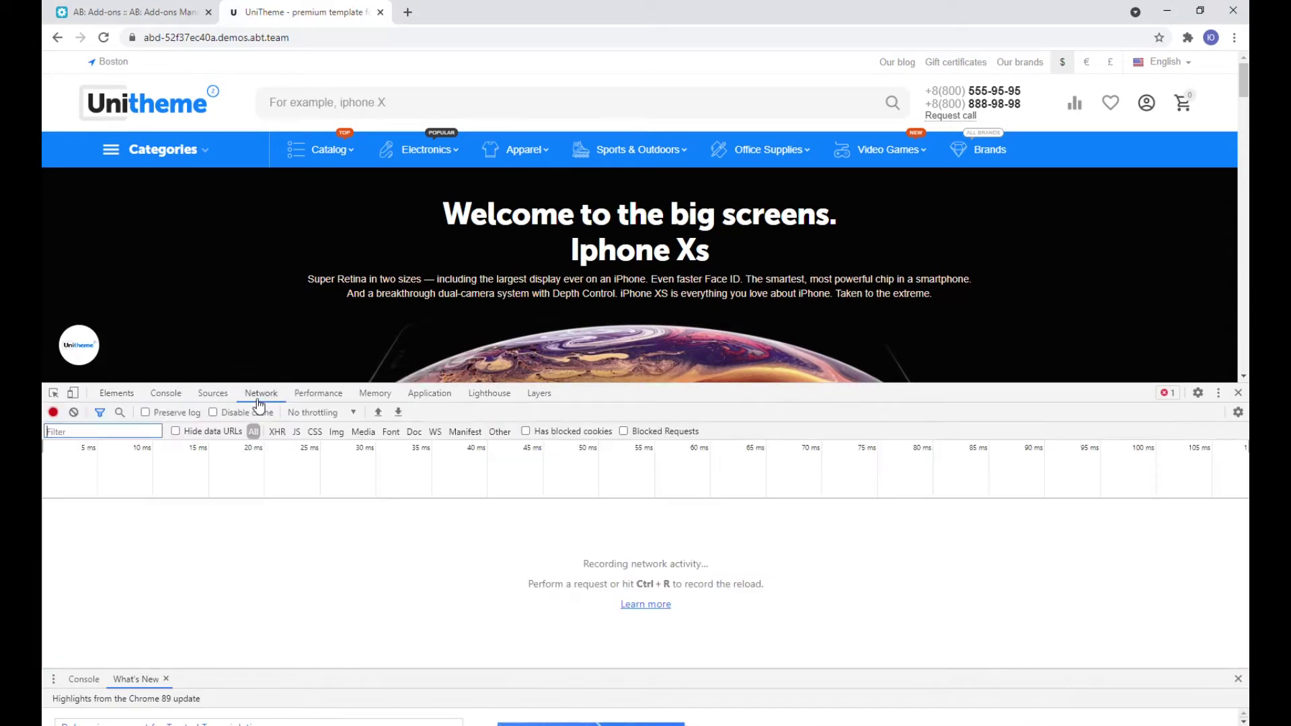
pyautogui.click(391, 436)
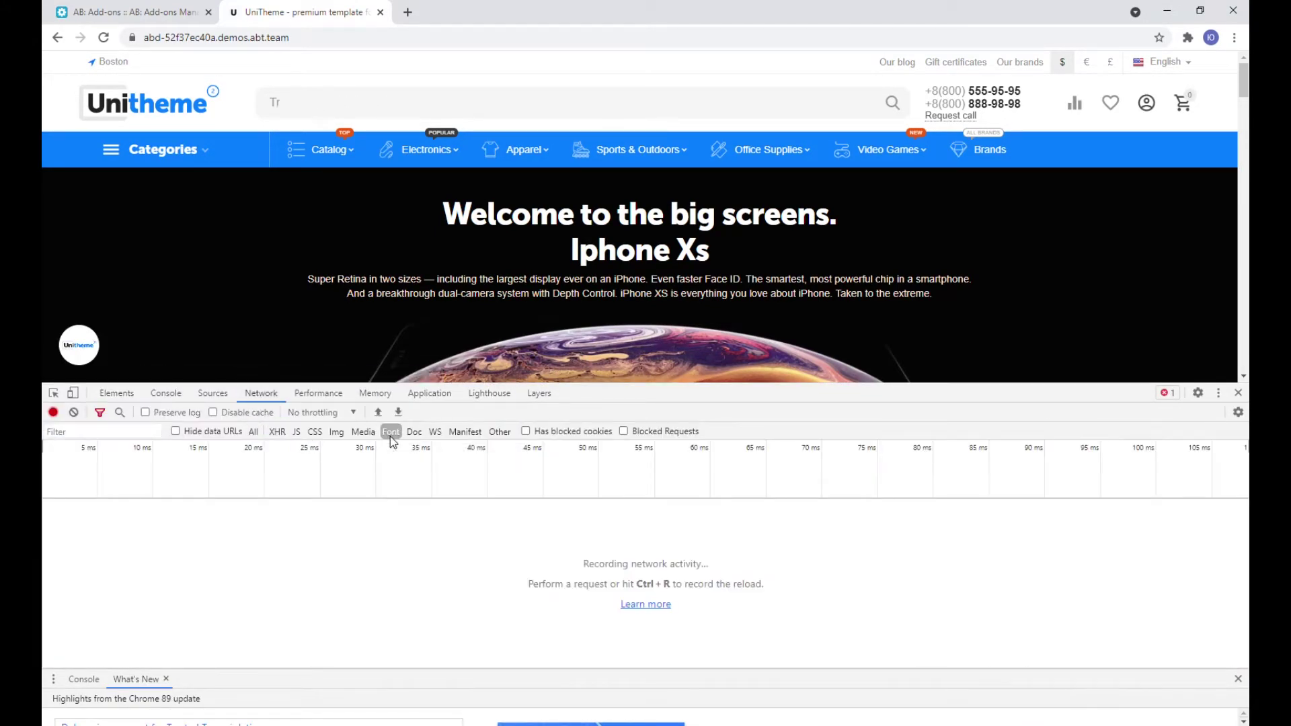
pyautogui.hotkey('ctrl', 'r')
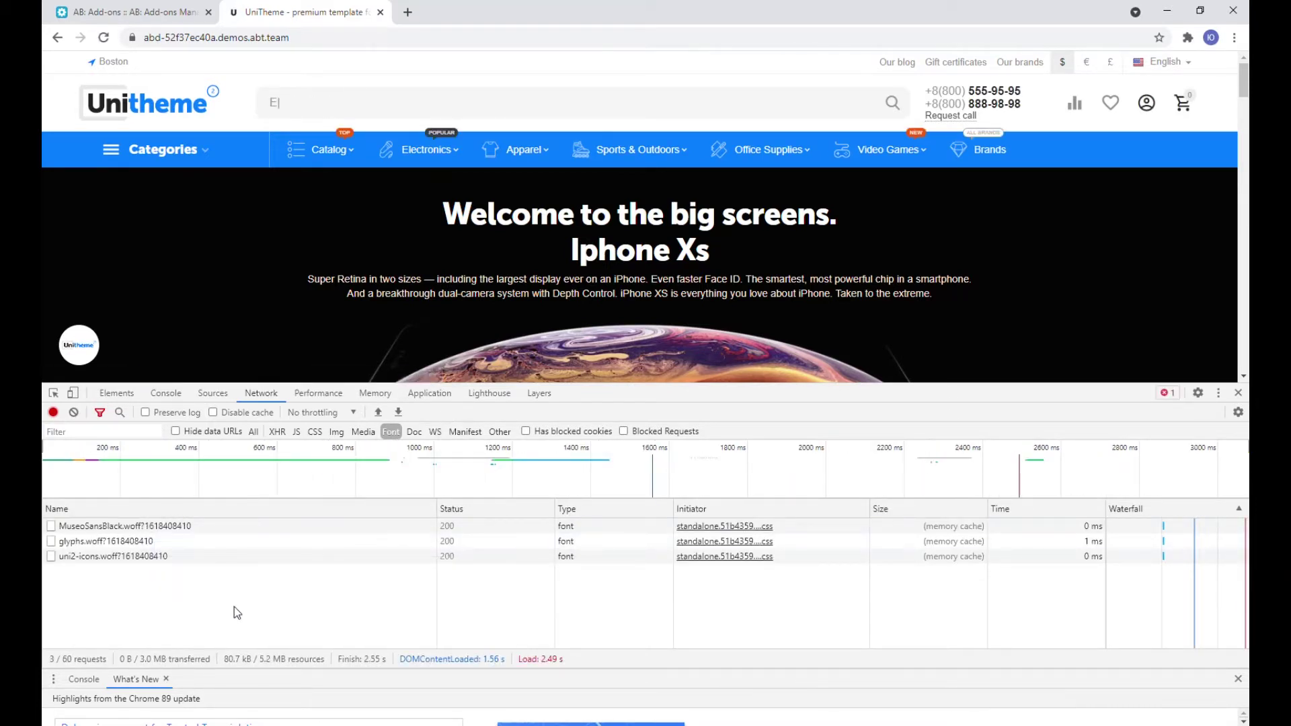
pyautogui.click(269, 528)
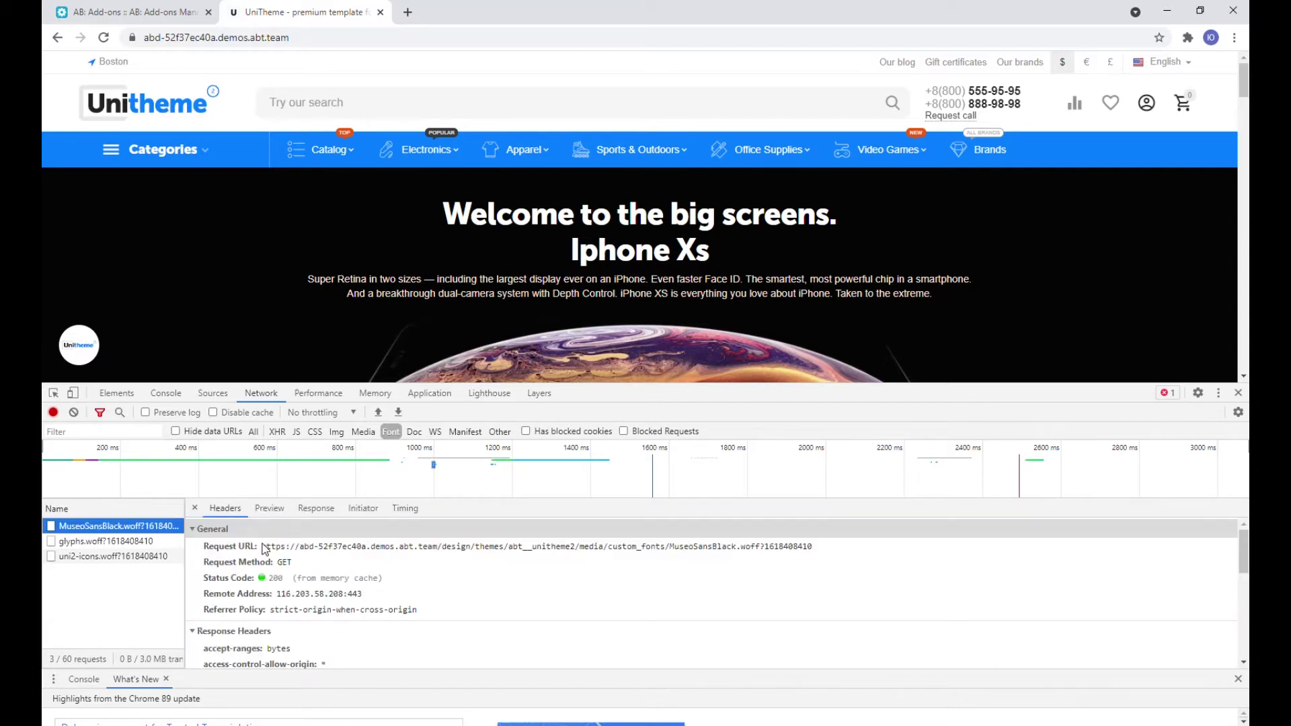
pyautogui.moveTo(264, 546); pyautogui.dragTo(814, 553)
pyautogui.hotkey('ctrl', 'c')
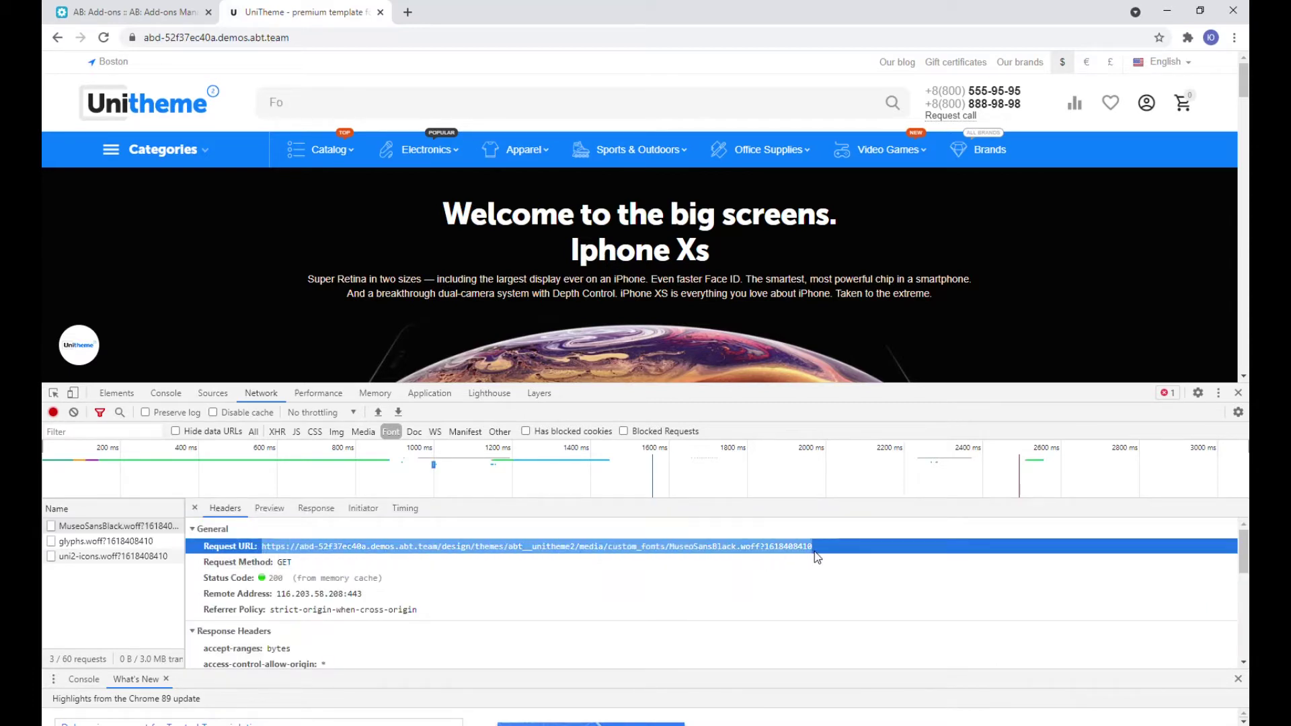
# Open the AB: Preload add-on's Links preload page in a separate tab
pyautogui.click(134, 13)
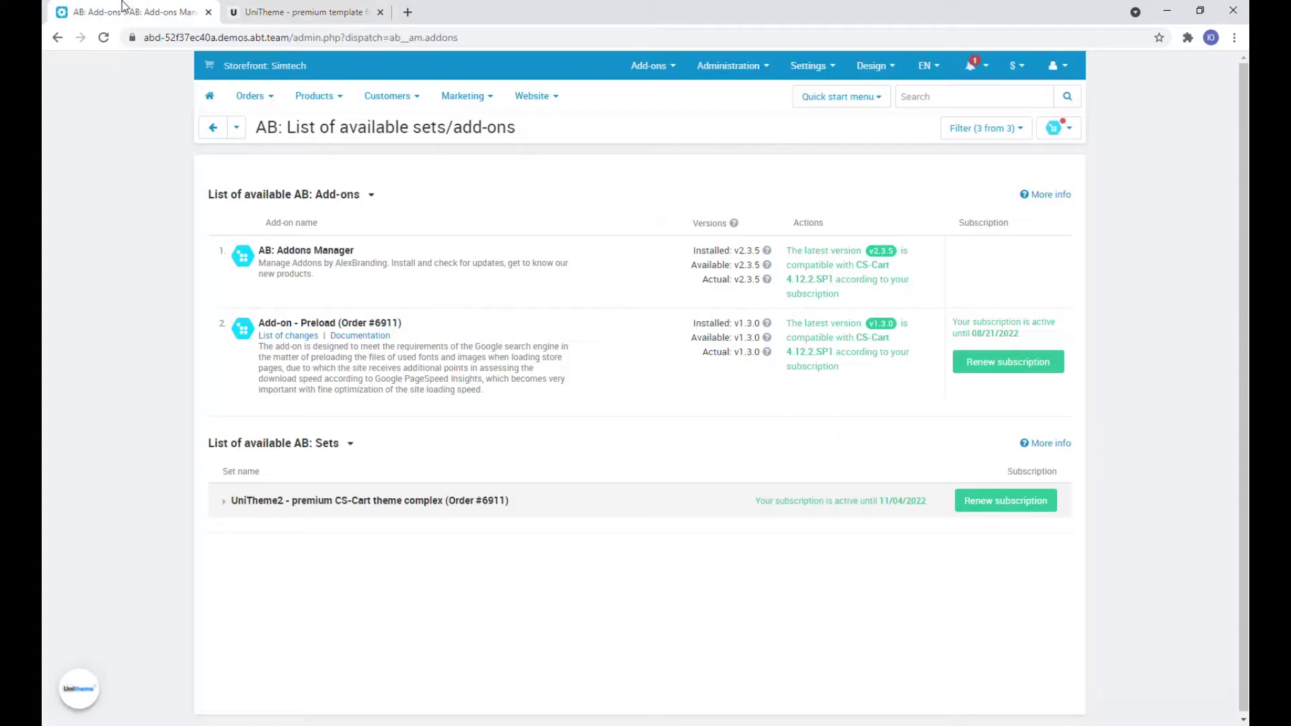
pyautogui.click(604, 329)
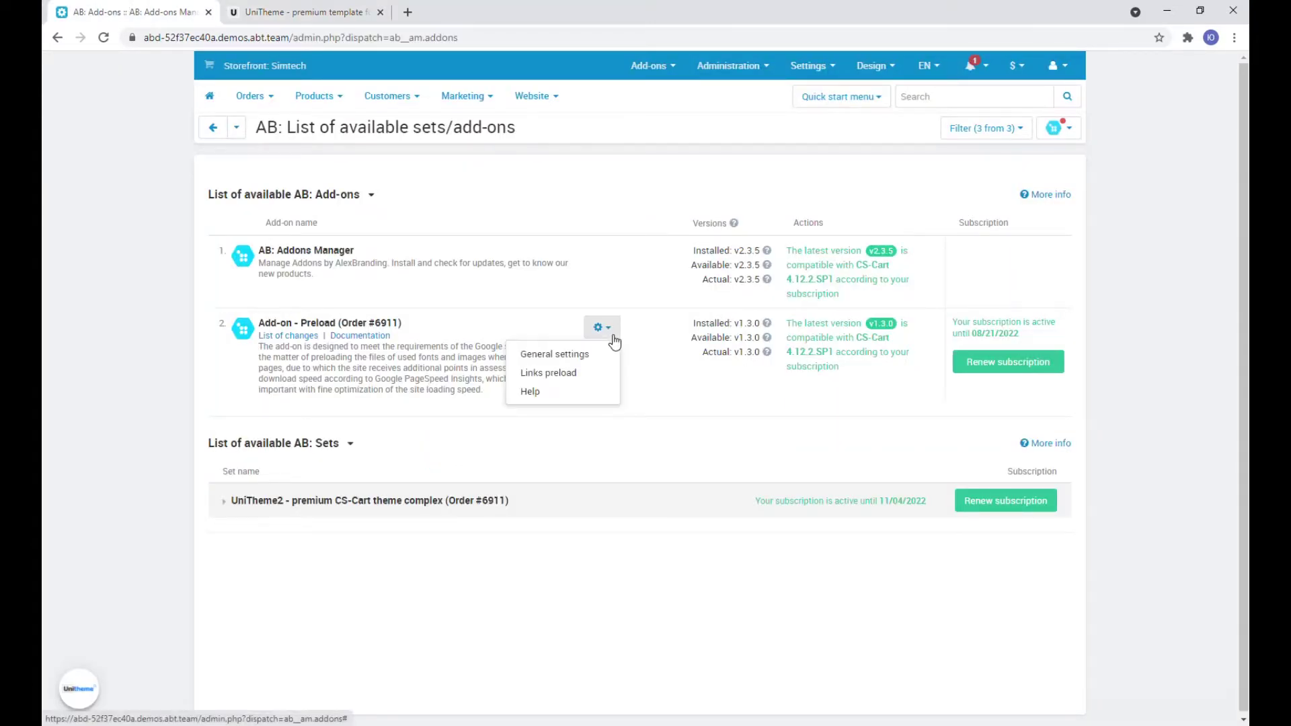
pyautogui.middleClick(597, 375)
pyautogui.click(471, 12)
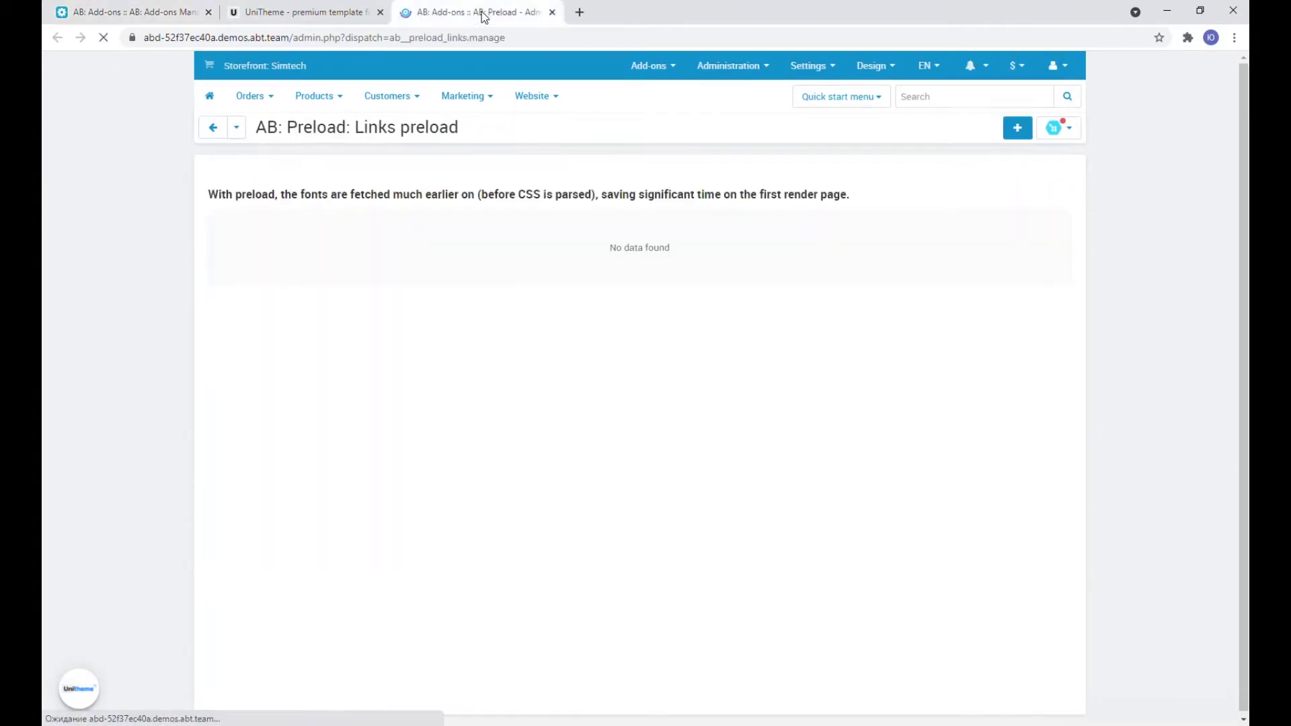
# Create a *.woff preload link for MuseoSansBlack.woff, timestamp stripped from the URL, with Use timestamp ticked
pyautogui.click(1017, 128)
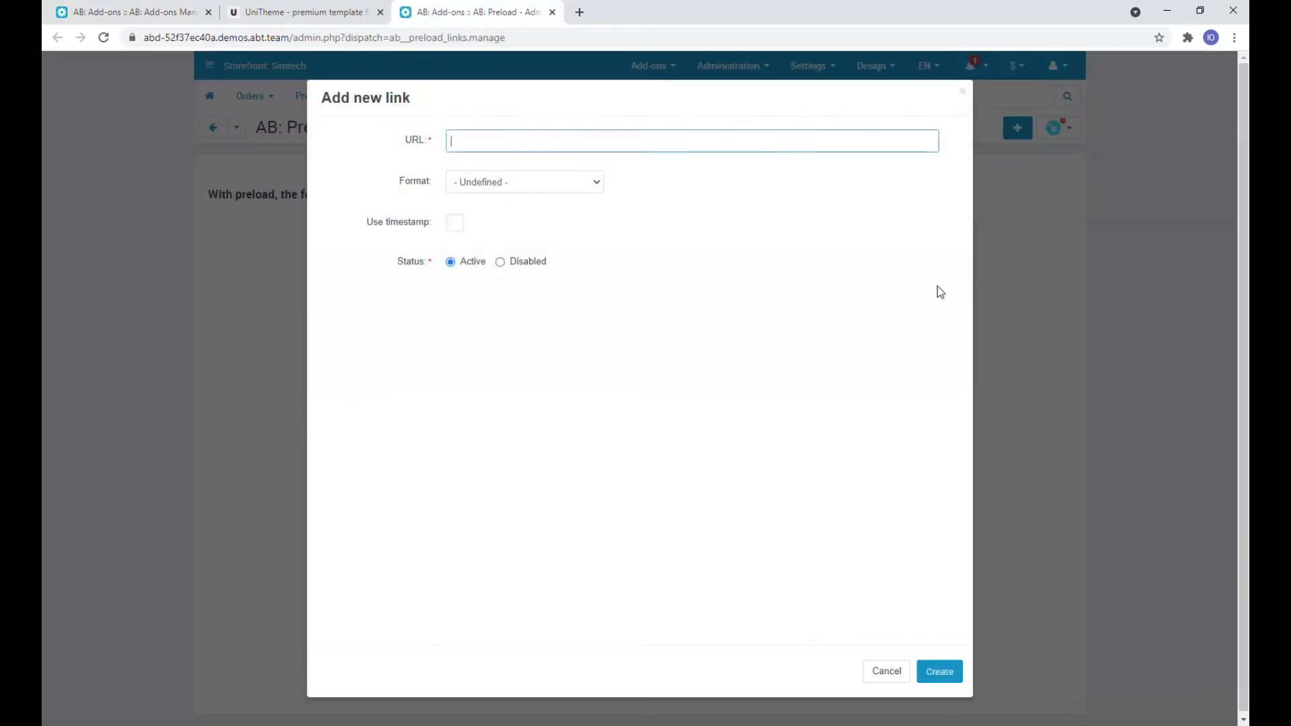
pyautogui.hotkey('ctrl', 'v')
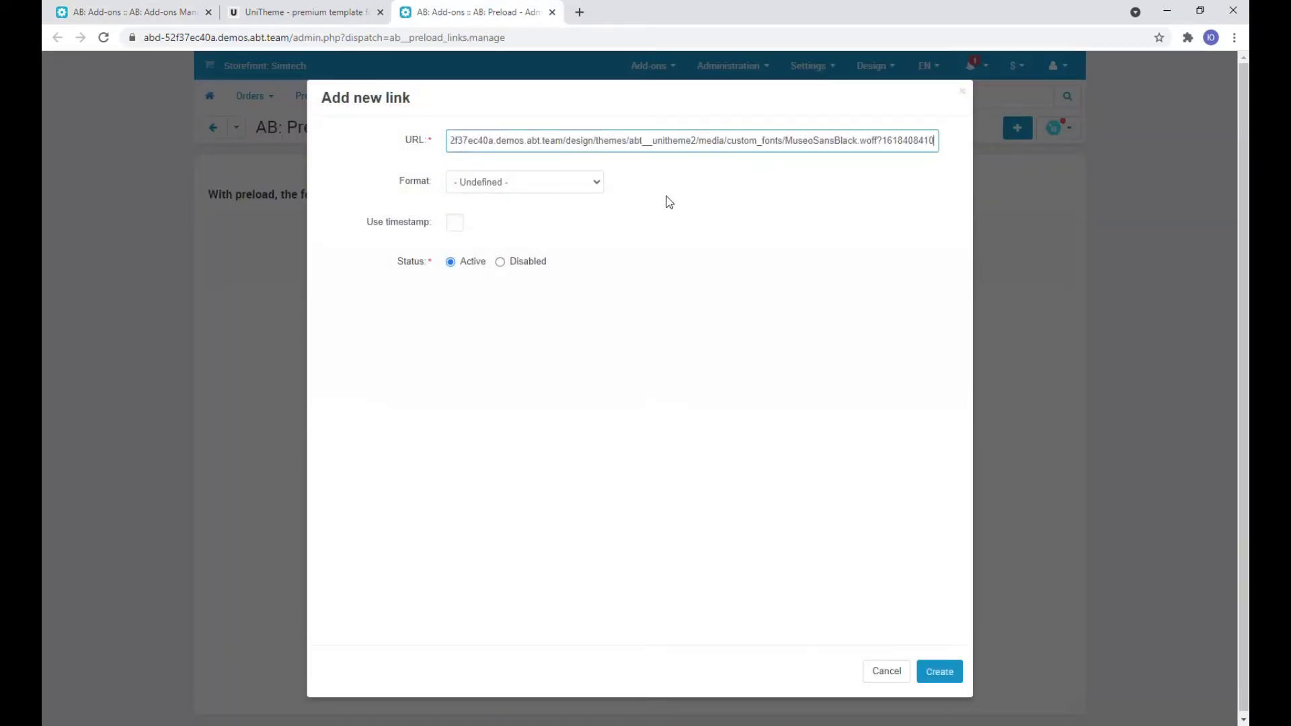
pyautogui.click(560, 183)
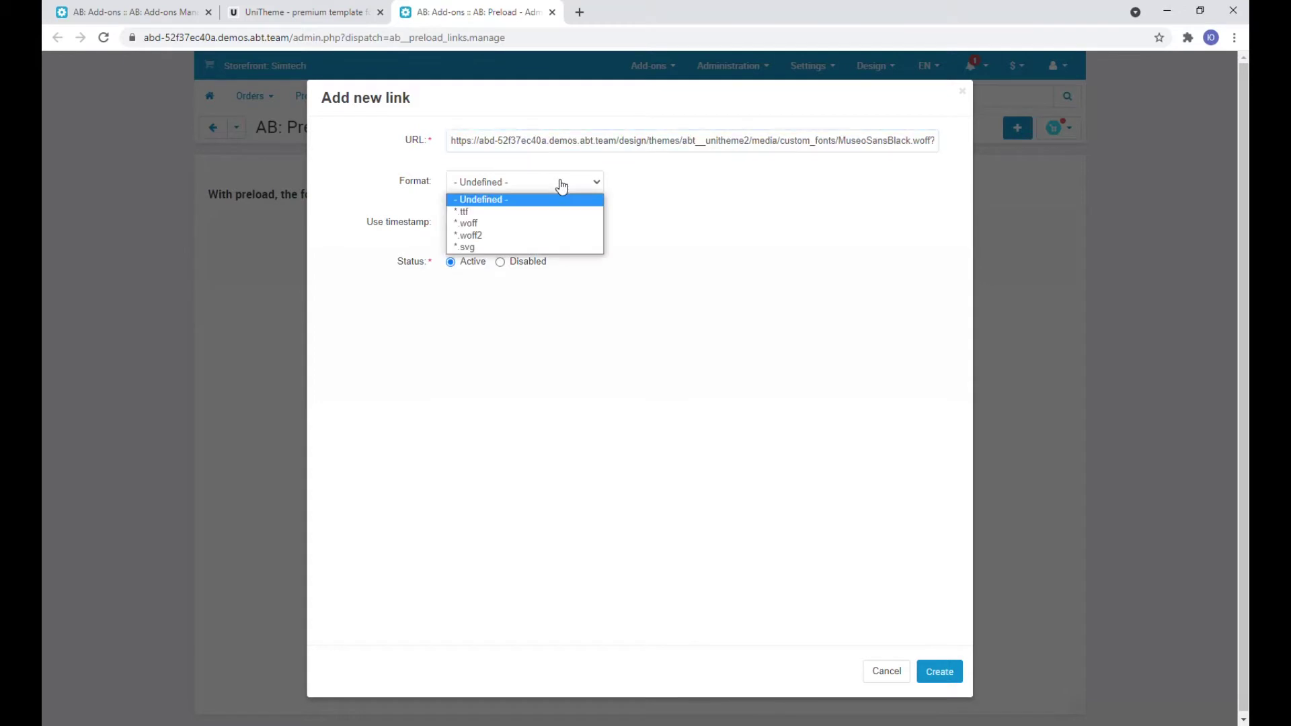
pyautogui.click(541, 223)
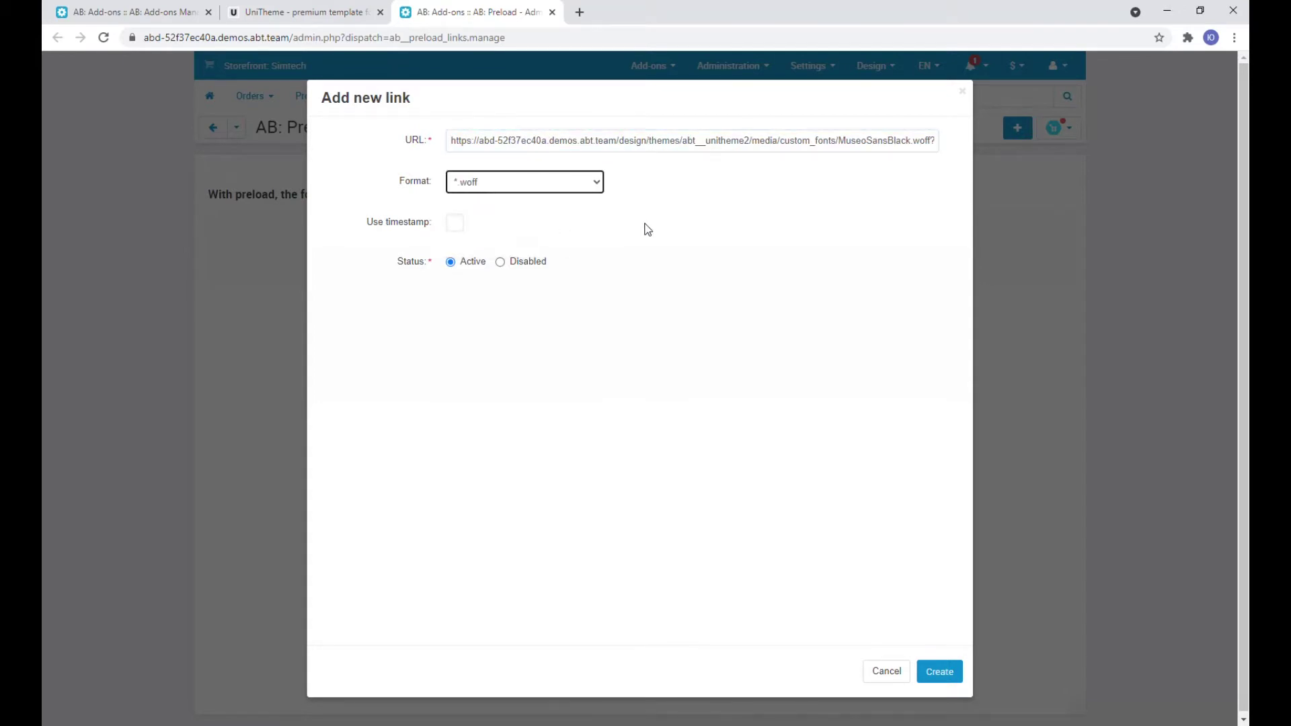
pyautogui.click(935, 140)
pyautogui.hotkey('ctrl', 'v')
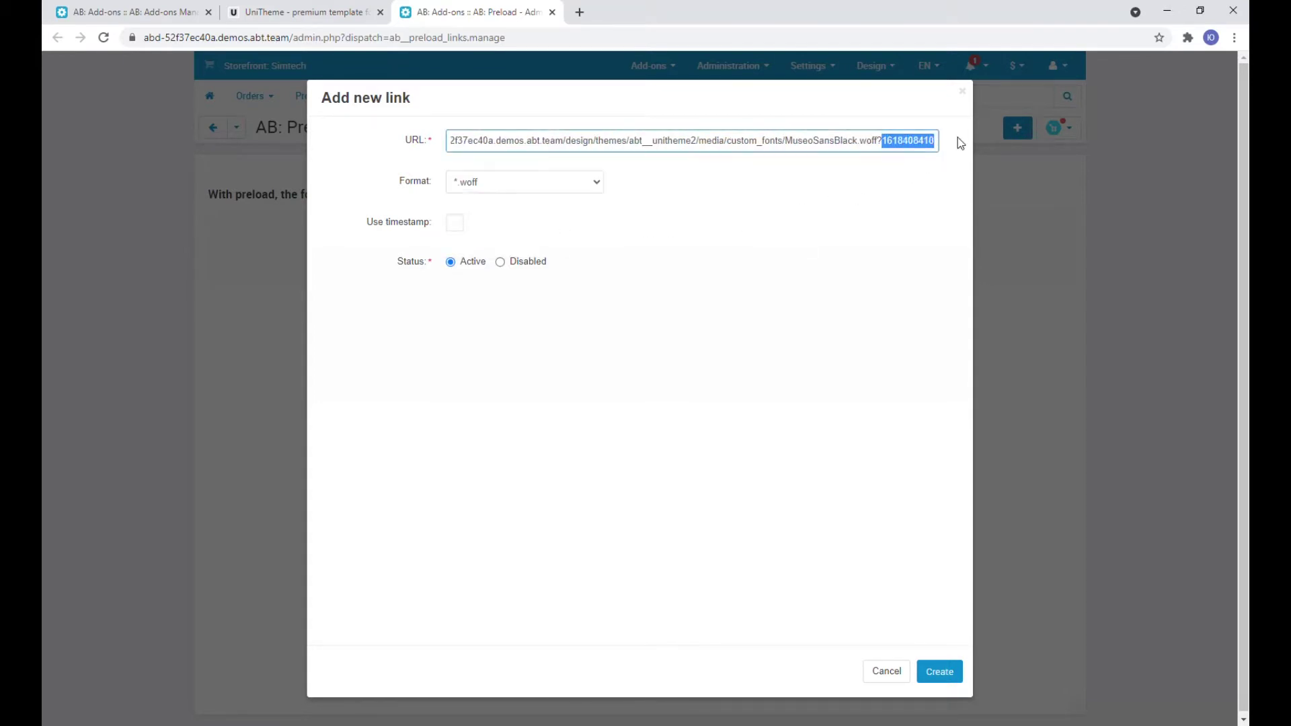
pyautogui.press('BackSpace')
pyautogui.press('BackSpace')
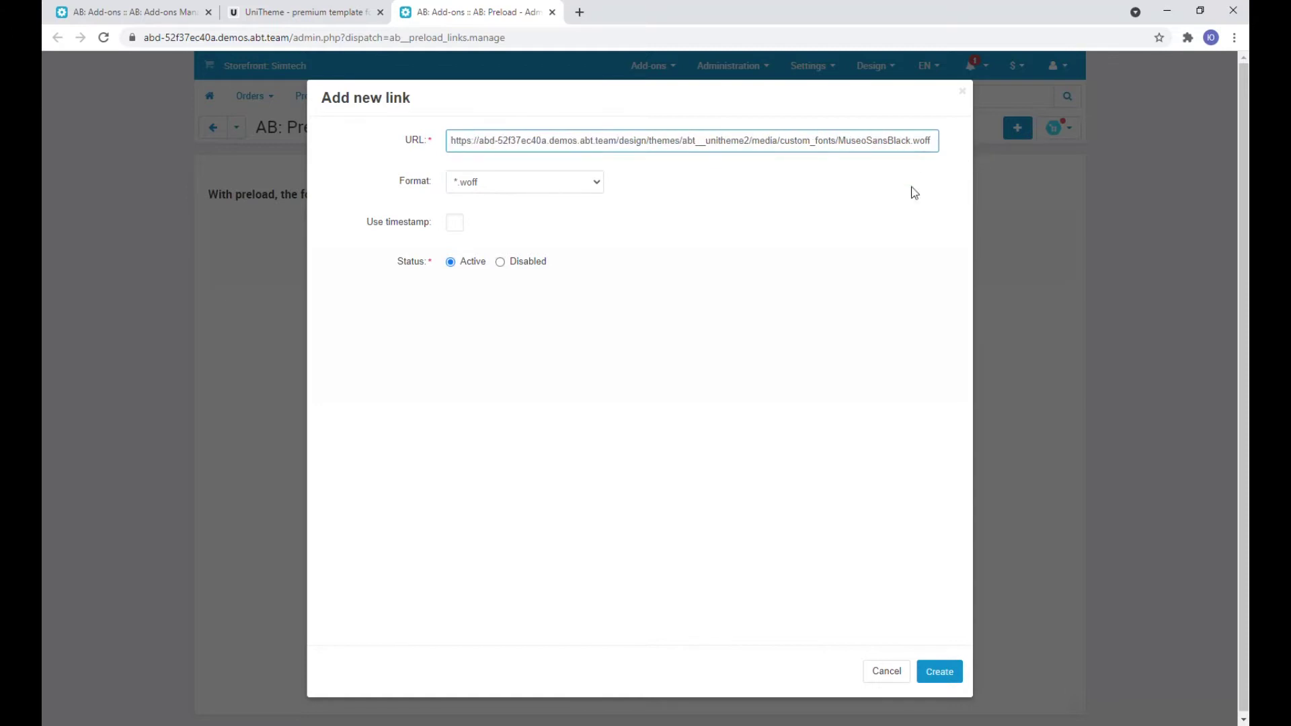
pyautogui.click(454, 222)
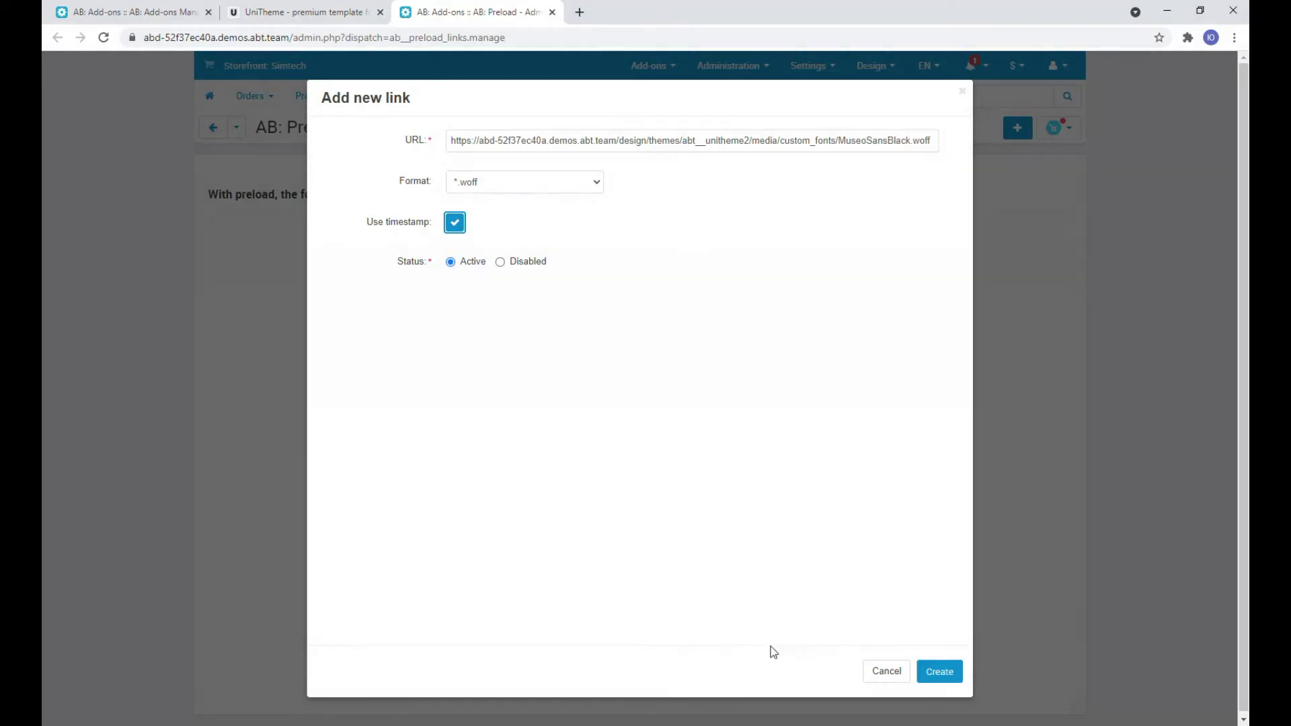
pyautogui.click(938, 671)
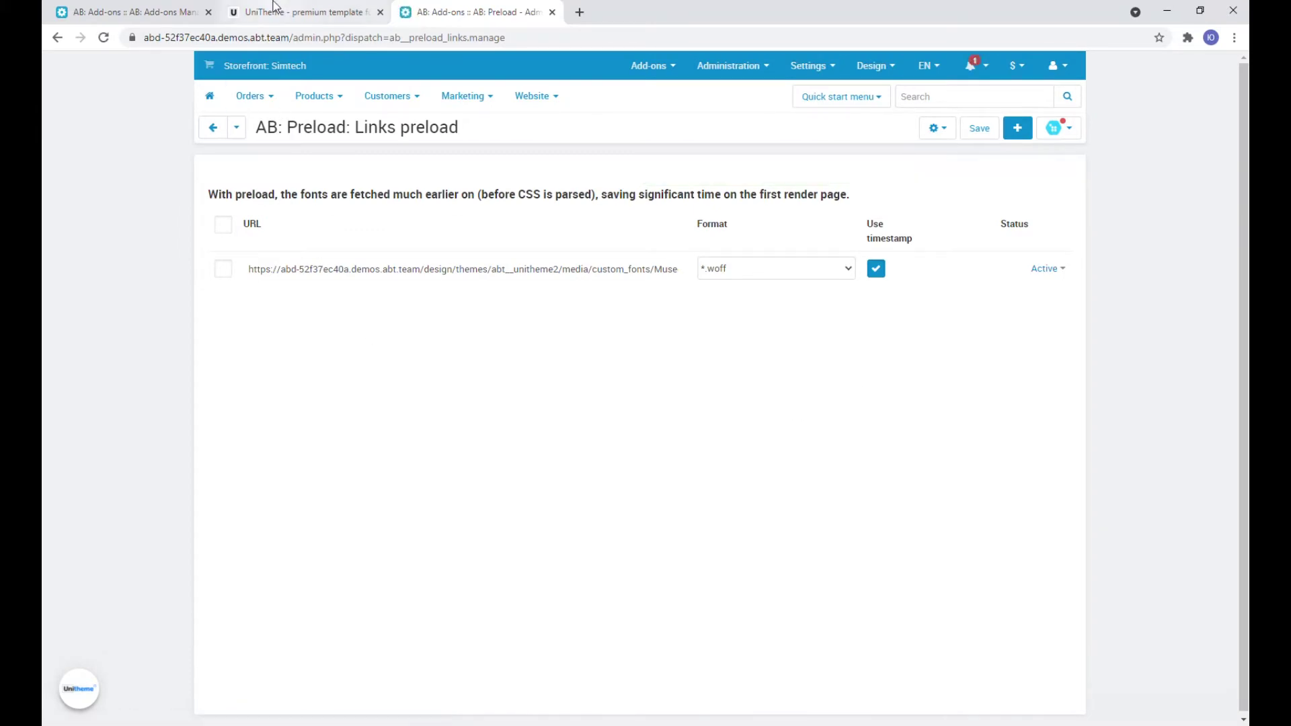
pyautogui.click(300, 13)
# Reload the storefront and review all network requests, with MuseoSansBlack.woff loading right after the document
pyautogui.press('F5')
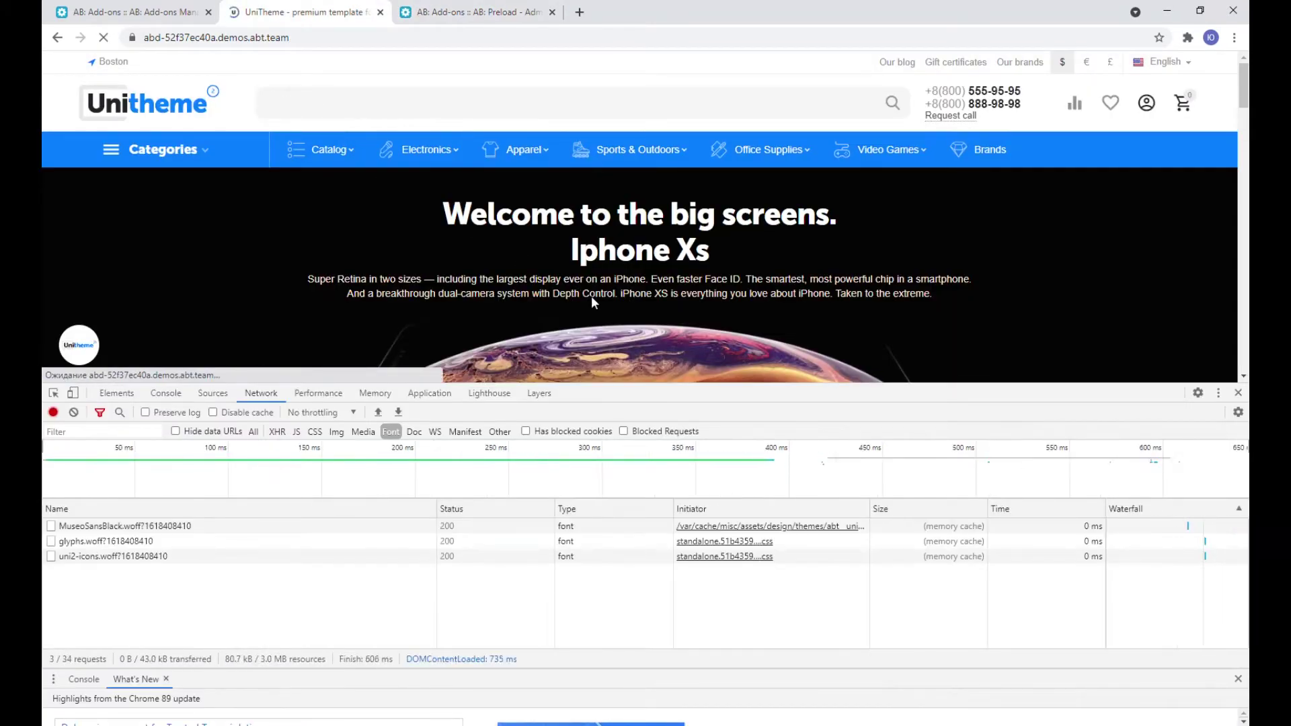
pyautogui.click(253, 432)
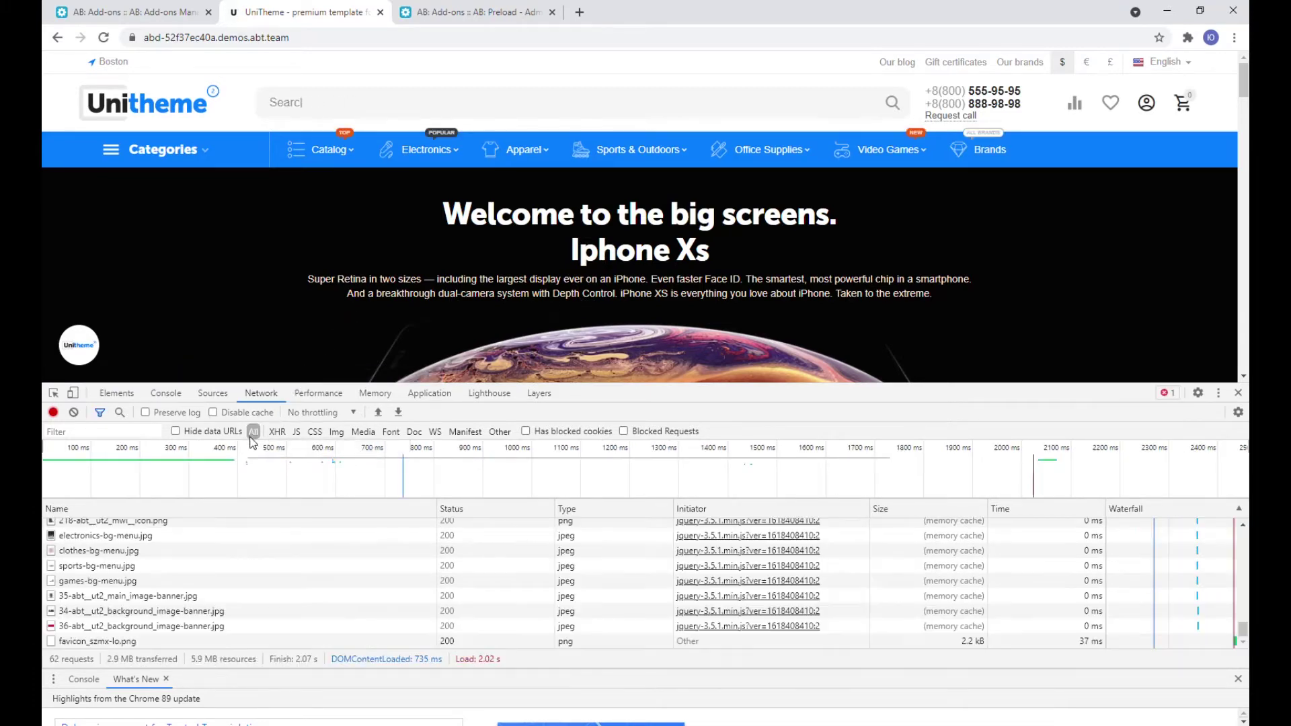
pyautogui.scroll(-2, 592, 594)
pyautogui.scroll(15, 593, 589)
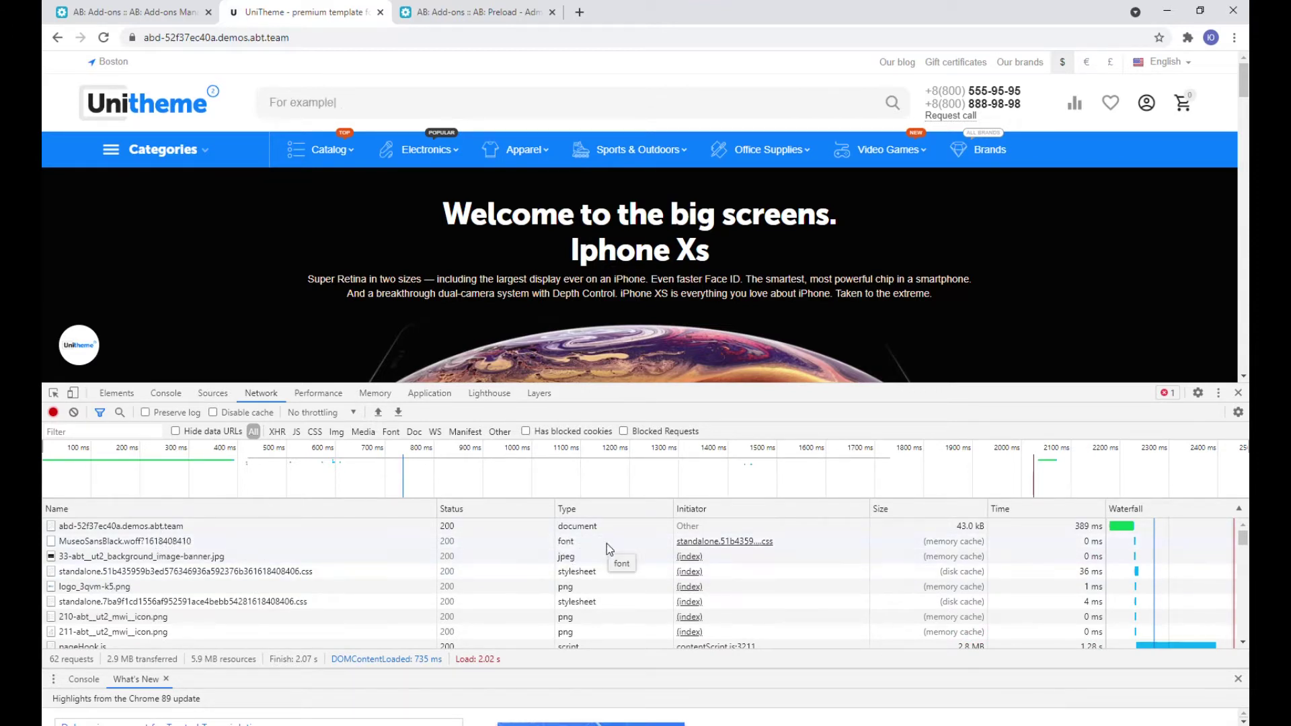
pyautogui.scroll(-1, 629, 549)
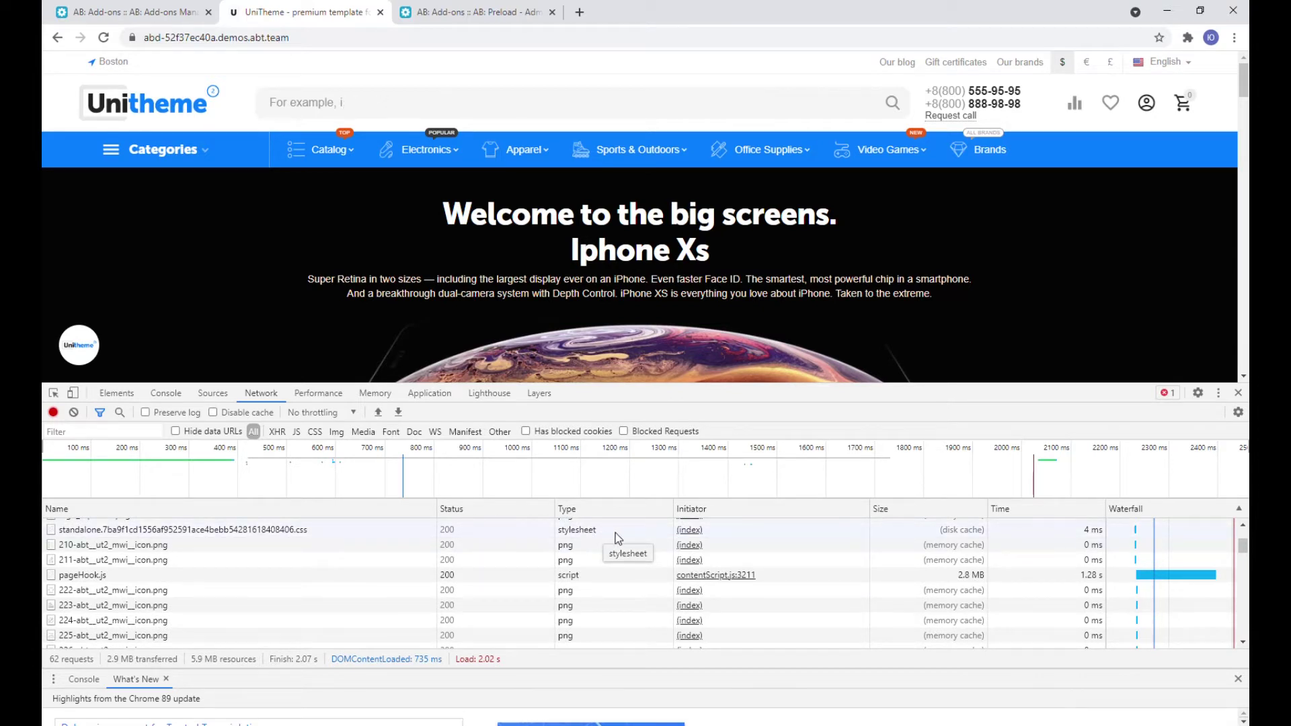
pyautogui.scroll(-5, 612, 538)
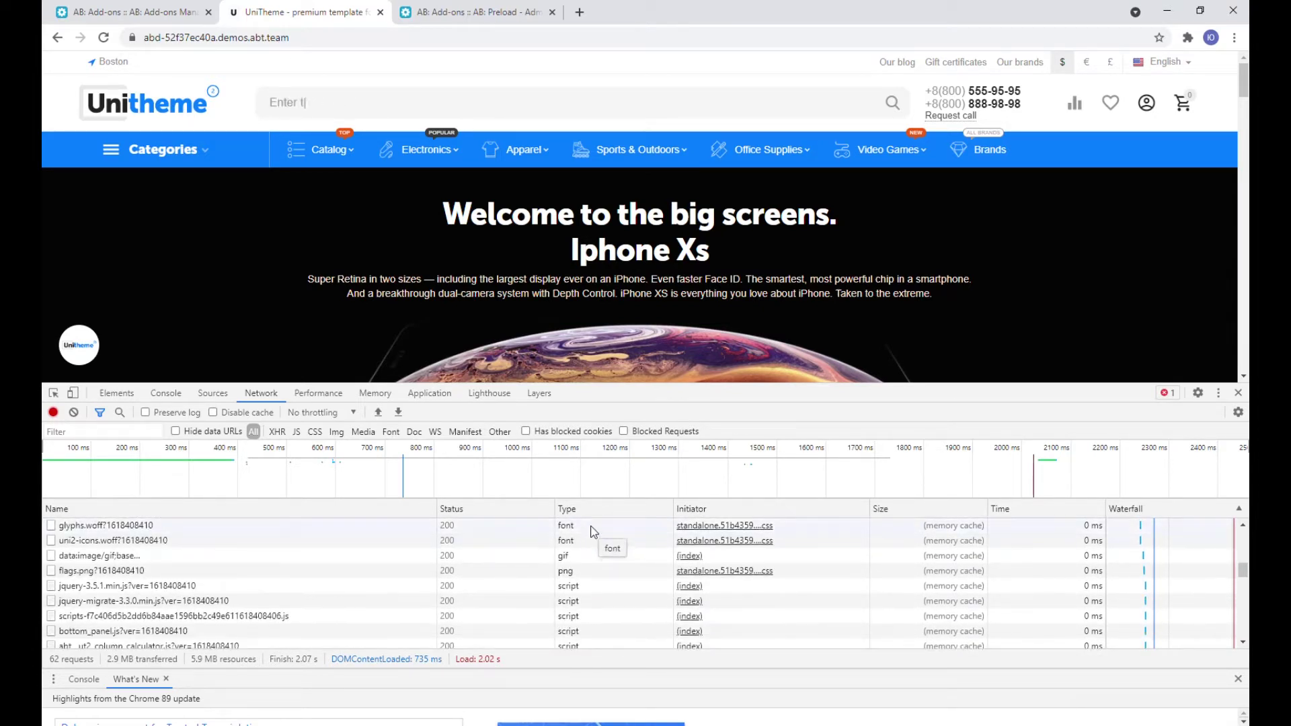
pyautogui.scroll(2, 592, 558)
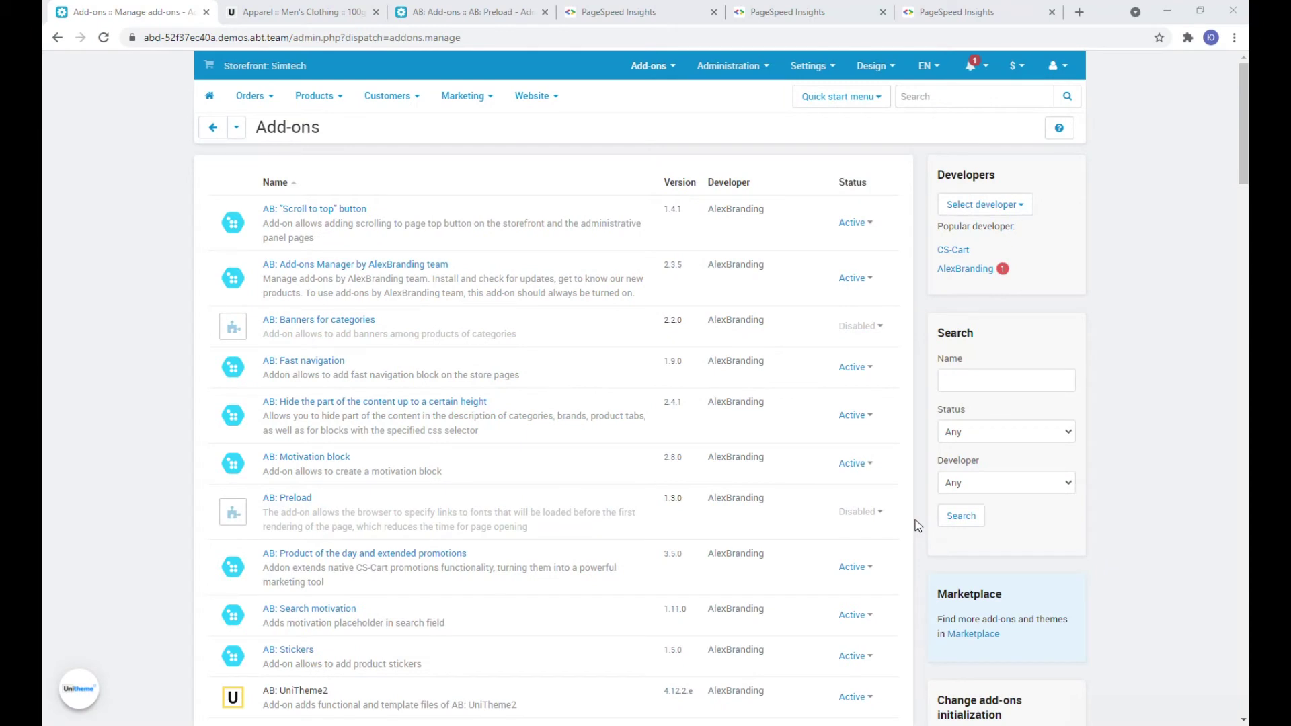
# Check desktop and mobile PageSpeed scores for the home, men's clothing and 100g pants pages
pyautogui.moveTo(859, 525)
pyautogui.click(635, 11)
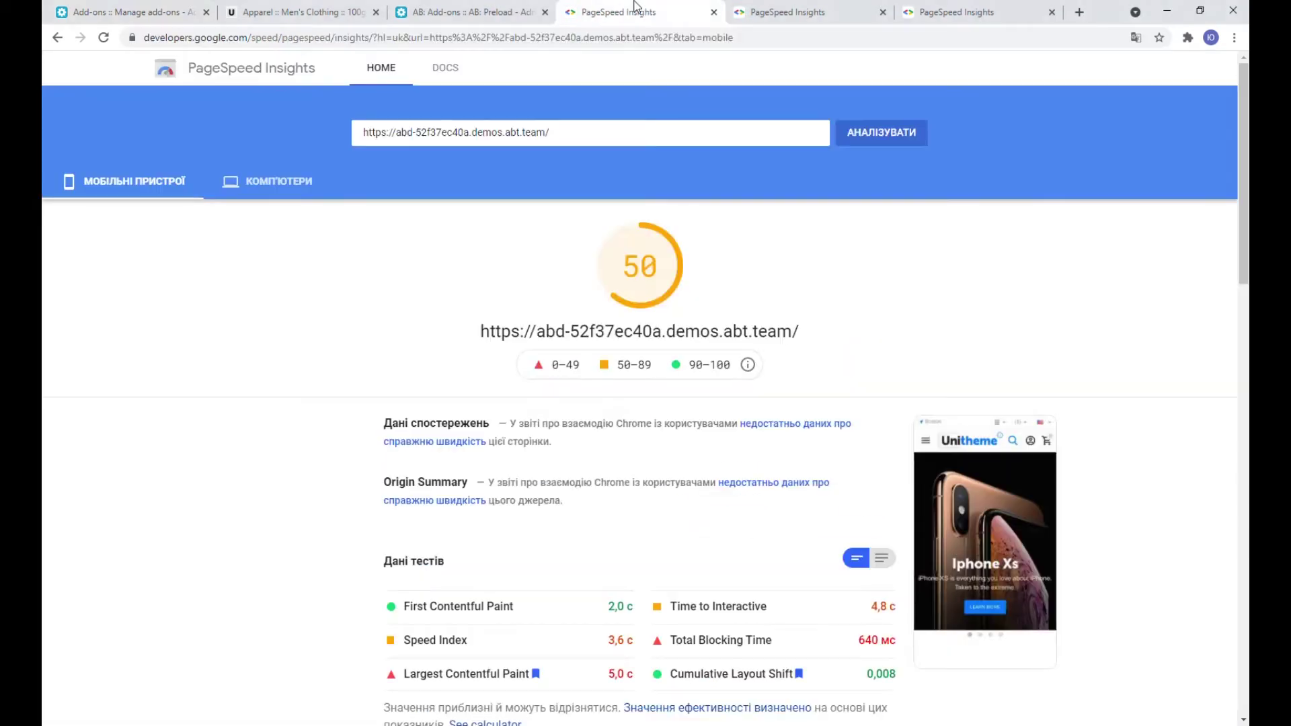
pyautogui.click(301, 183)
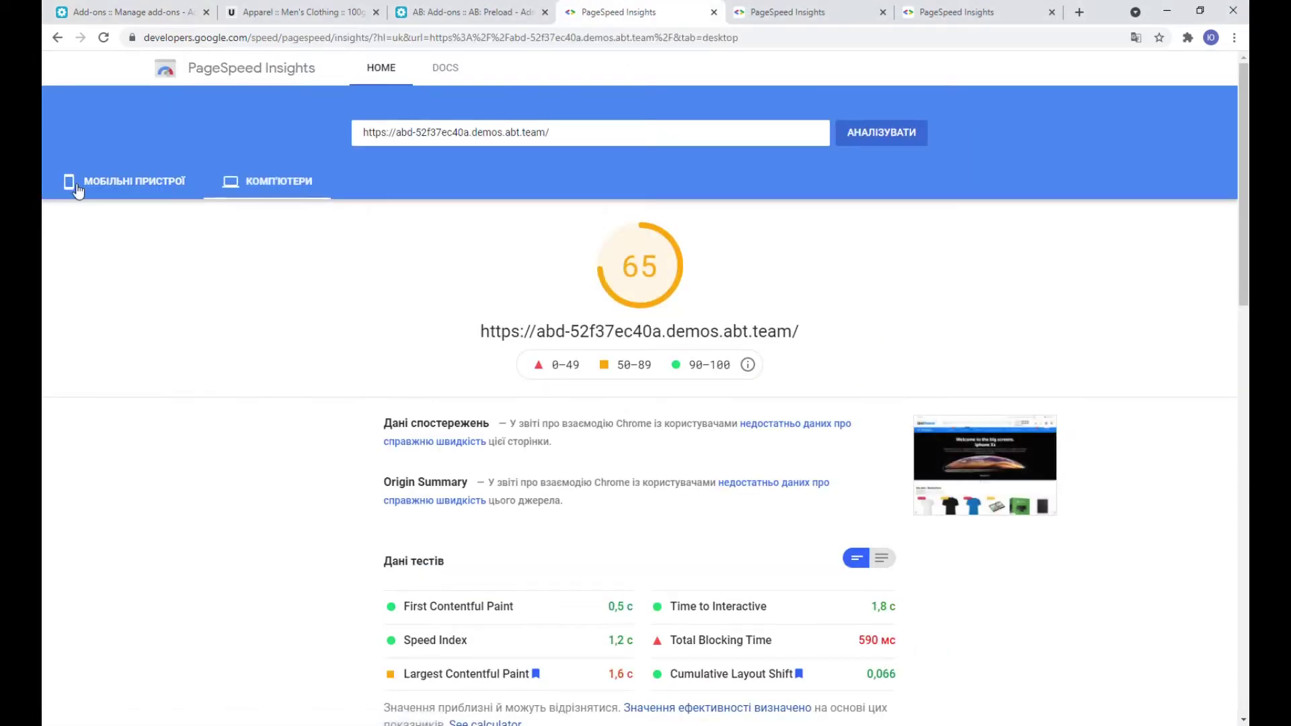
pyautogui.click(108, 182)
pyautogui.click(787, 12)
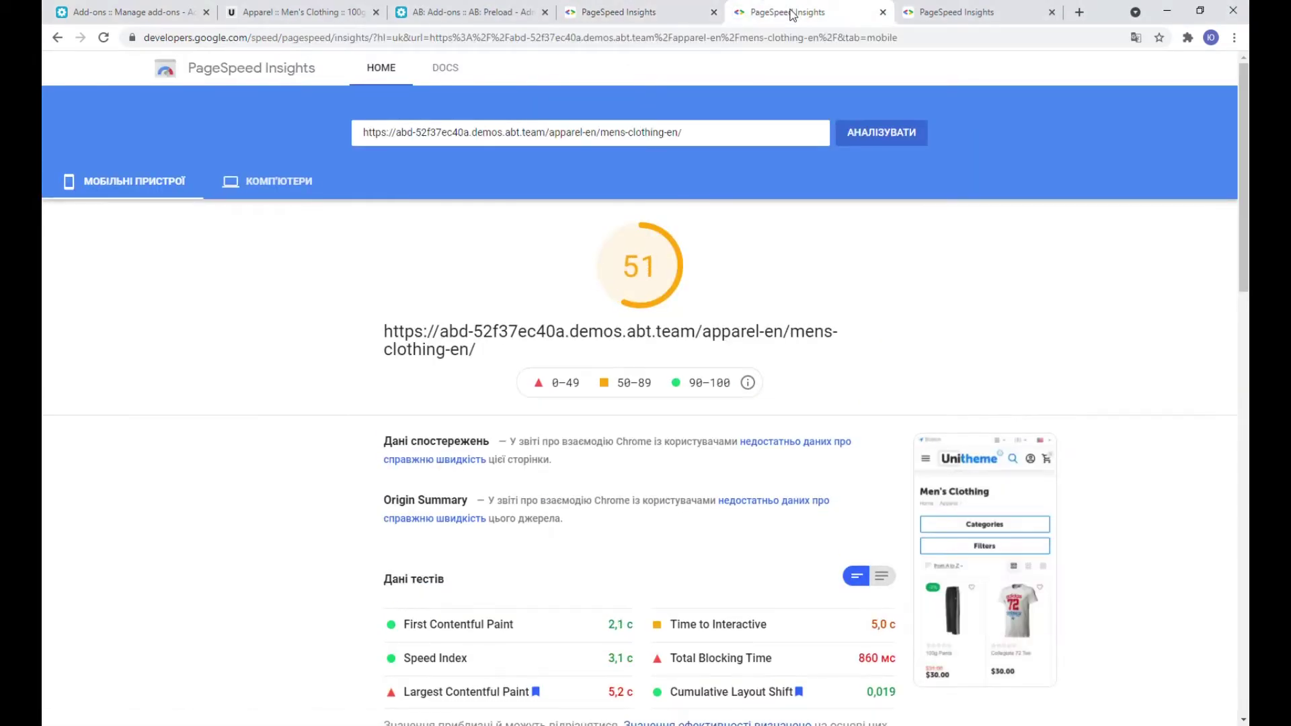
pyautogui.click(243, 186)
pyautogui.click(171, 186)
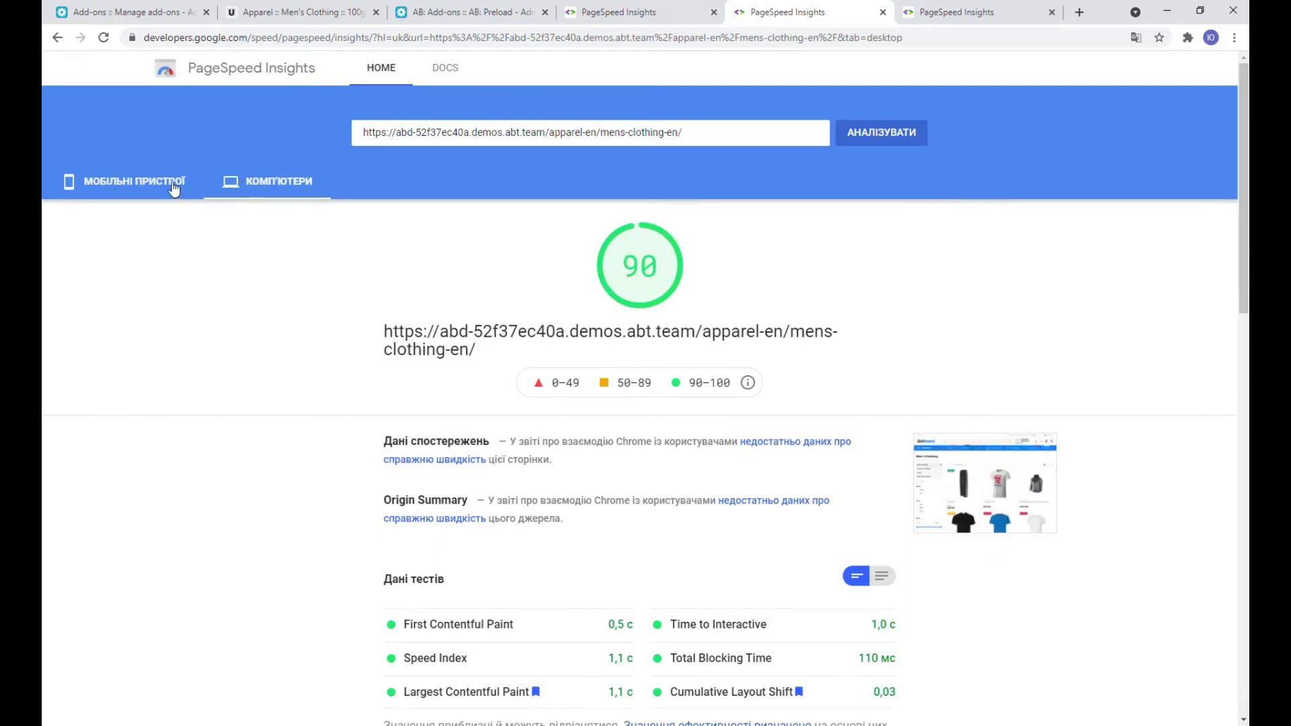
pyautogui.click(963, 10)
pyautogui.click(277, 180)
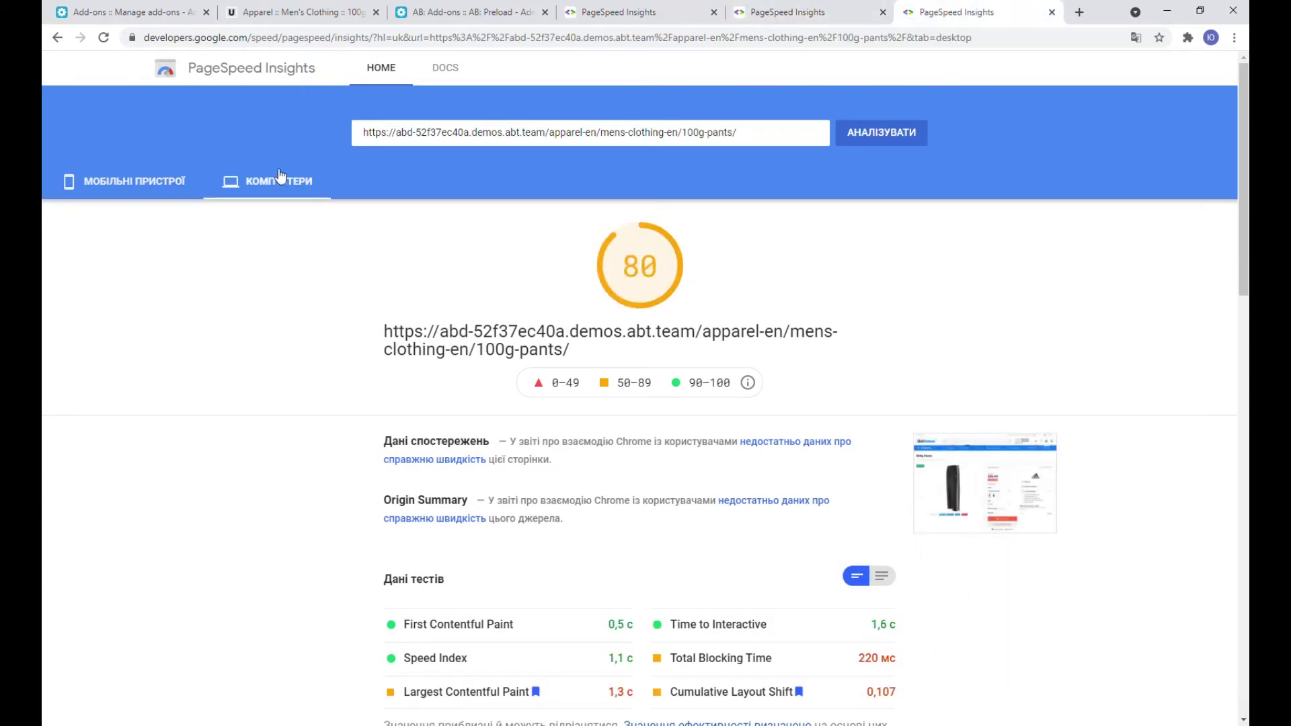
pyautogui.click(168, 183)
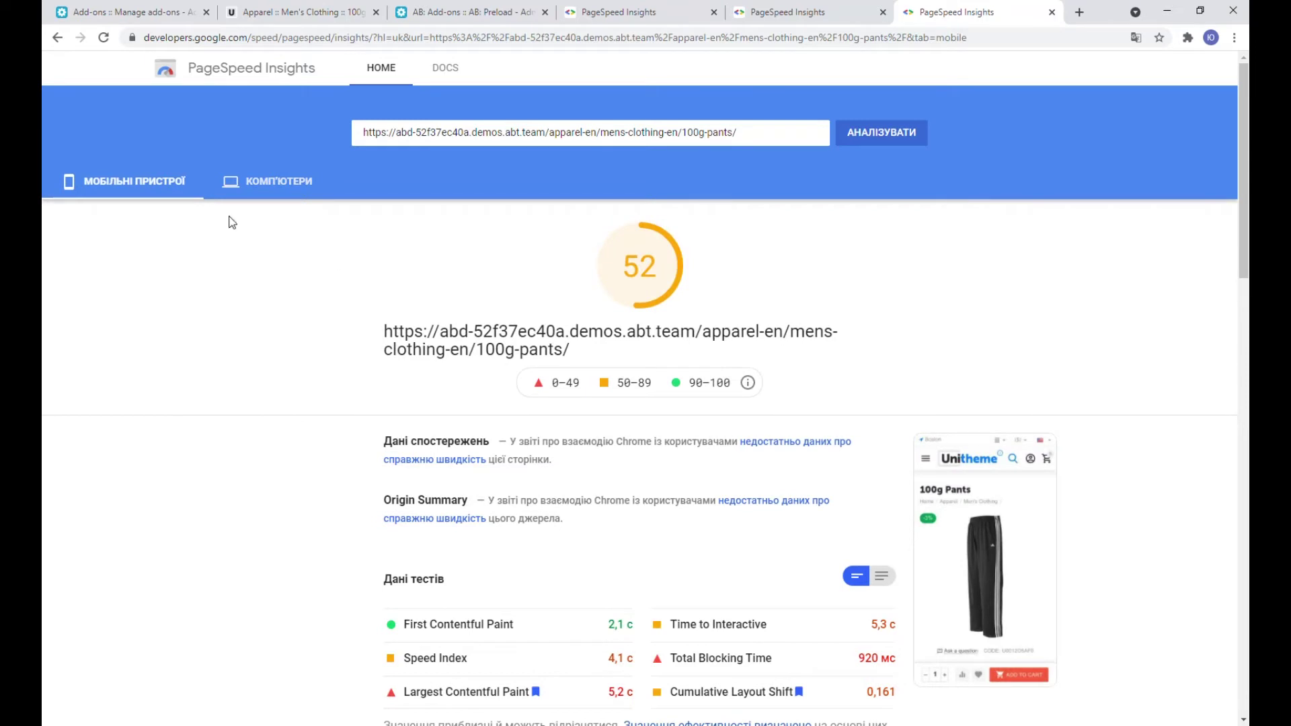
pyautogui.click(141, 9)
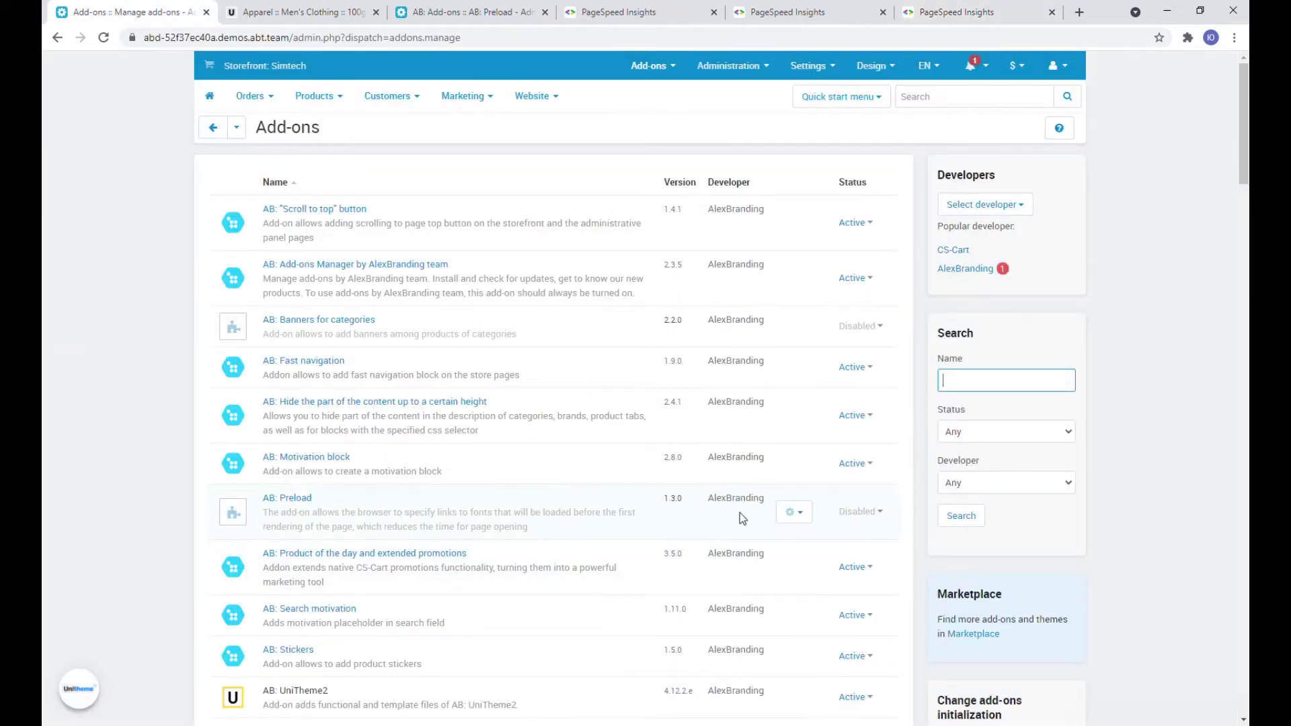
# Change the AB: Preload add-on's status from Disabled to Active
pyautogui.click(863, 513)
pyautogui.click(855, 536)
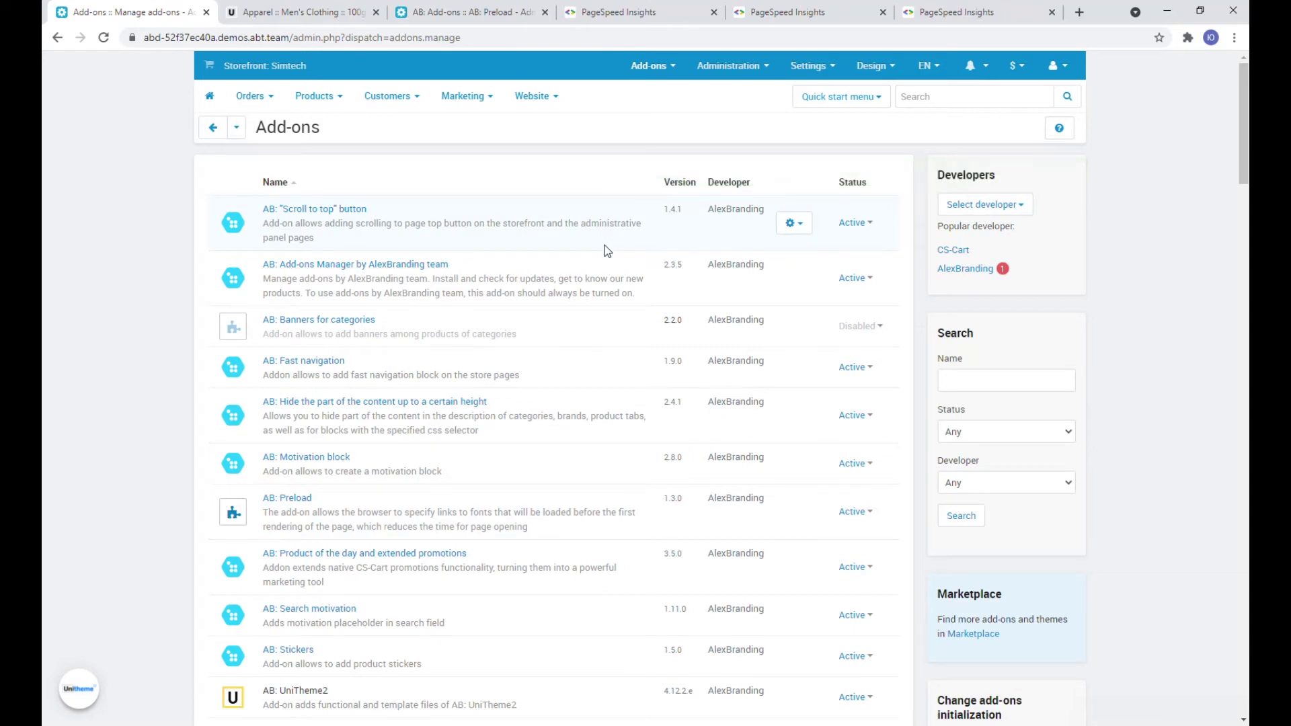
pyautogui.scroll(-1, 712, 669)
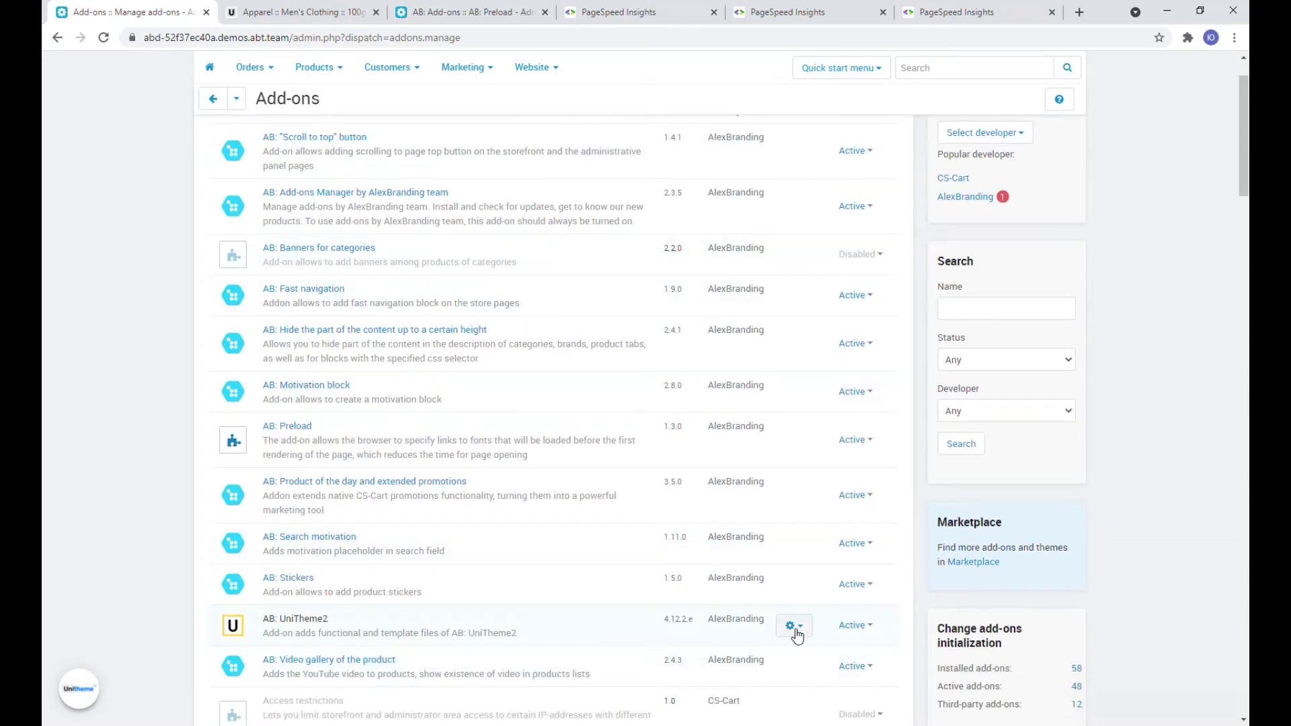
pyautogui.click(795, 630)
# Scroll UniTheme2's theme settings to AB: Preload's main product image preload and Grid quantities 6, 3, 2
pyautogui.scroll(-1, 782, 659)
pyautogui.scroll(-1, 774, 660)
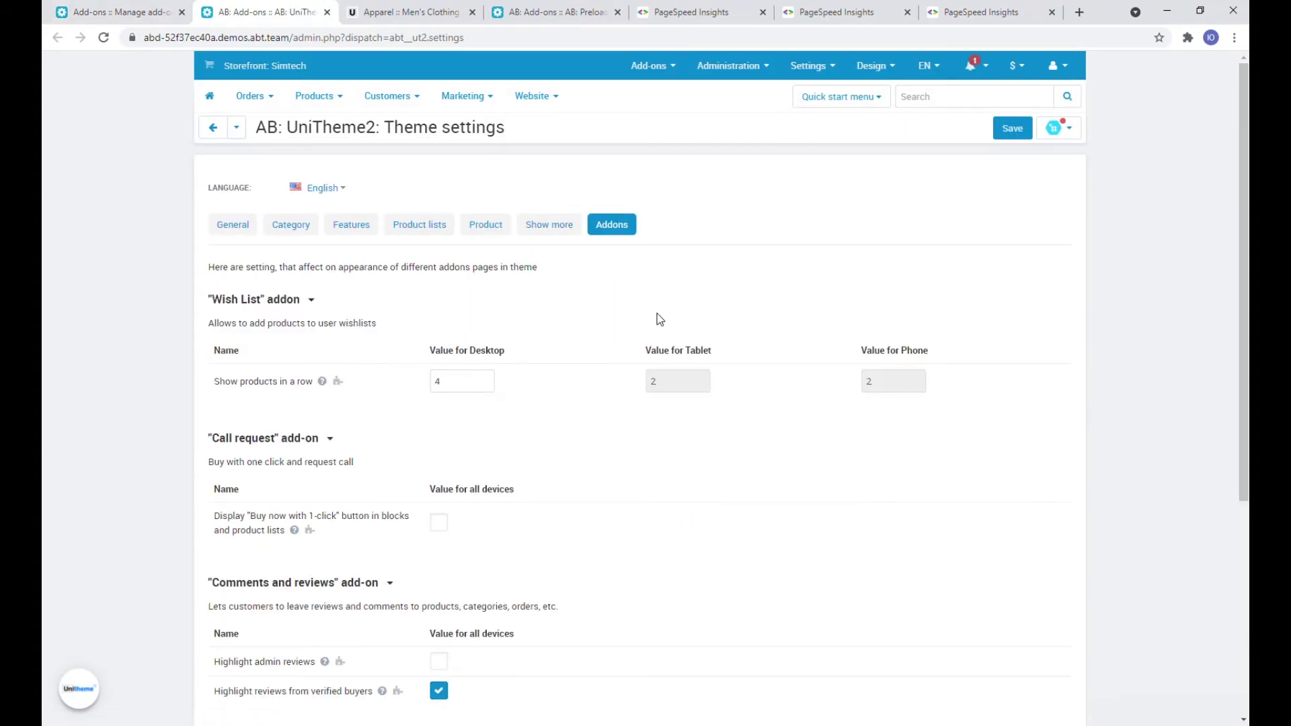
pyautogui.scroll(-5, 657, 308)
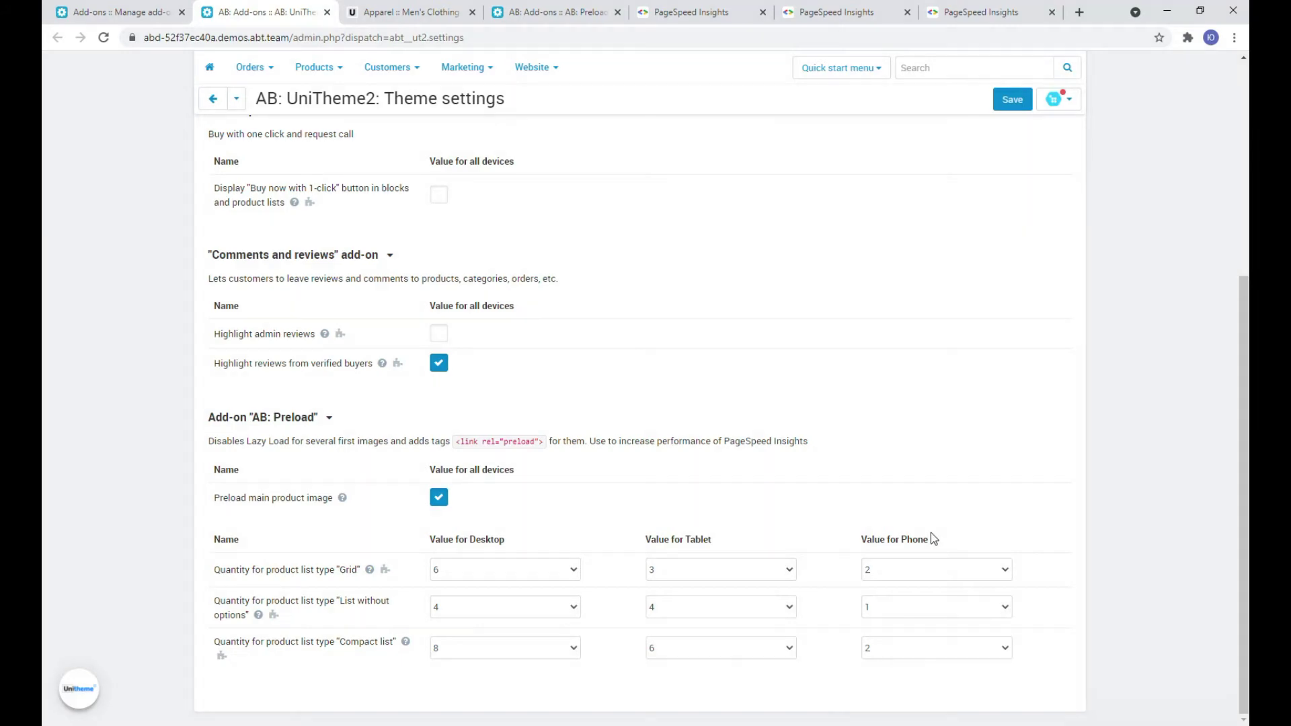
pyautogui.scroll(5, 932, 537)
# Tick Disable Lazy Load in the Homepage layout's Main banners template settings and save the block
pyautogui.moveTo(874, 65)
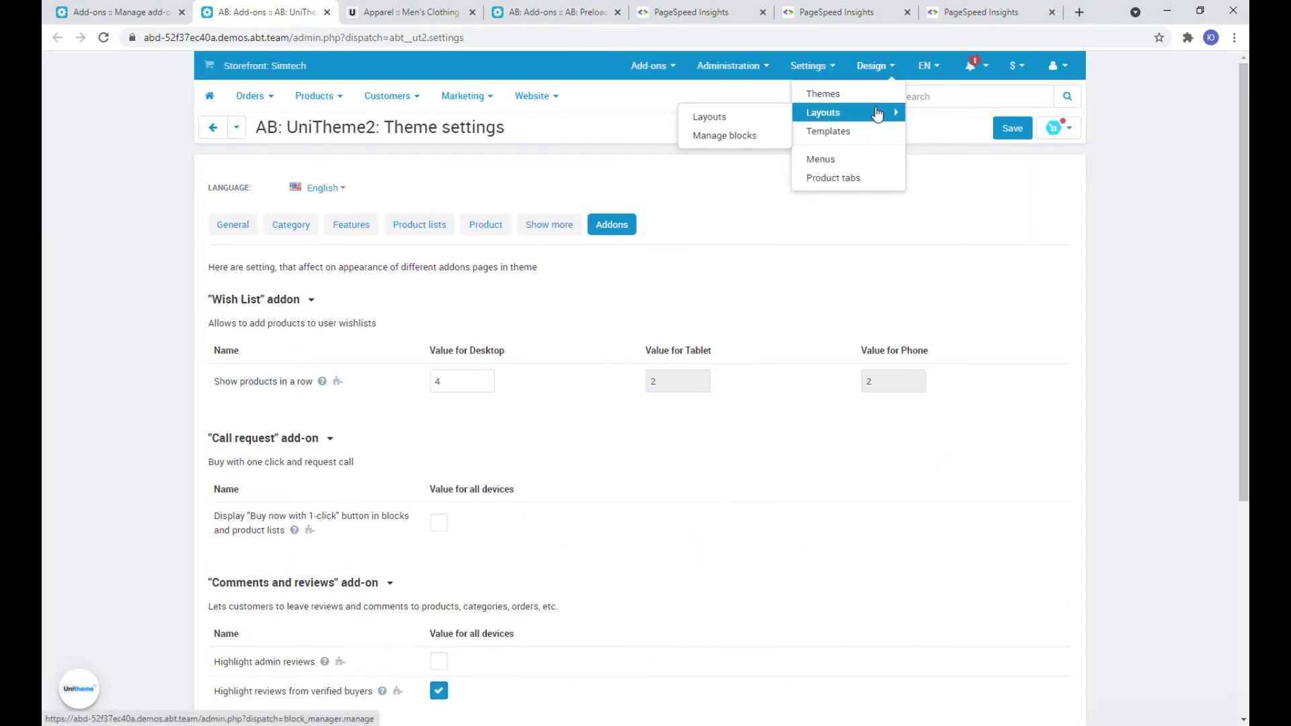
pyautogui.click(878, 115)
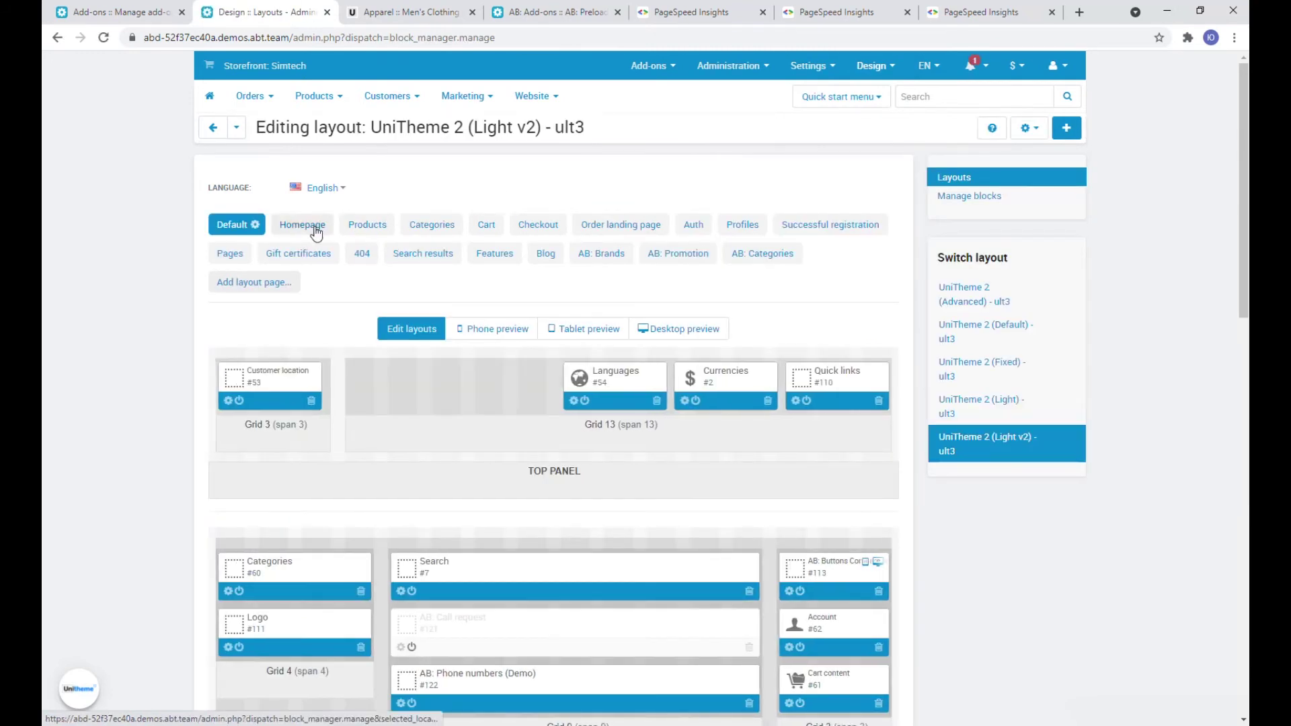
pyautogui.click(316, 232)
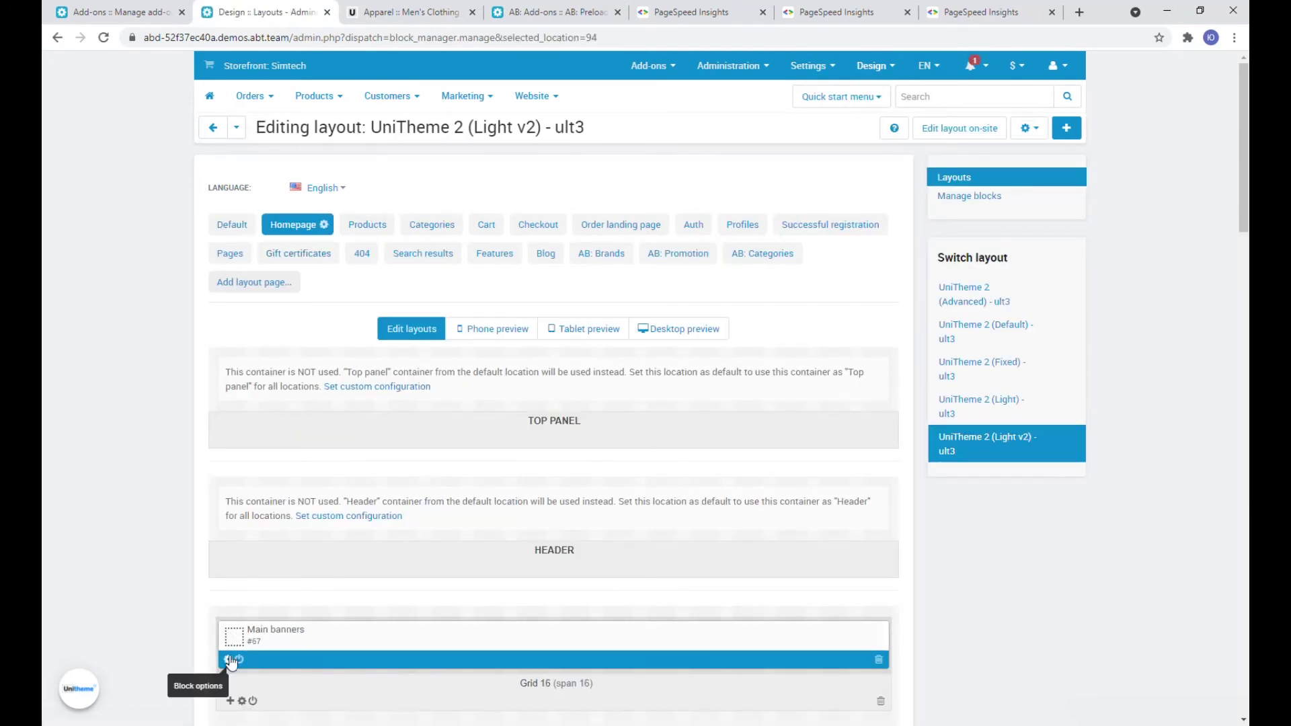
pyautogui.click(231, 661)
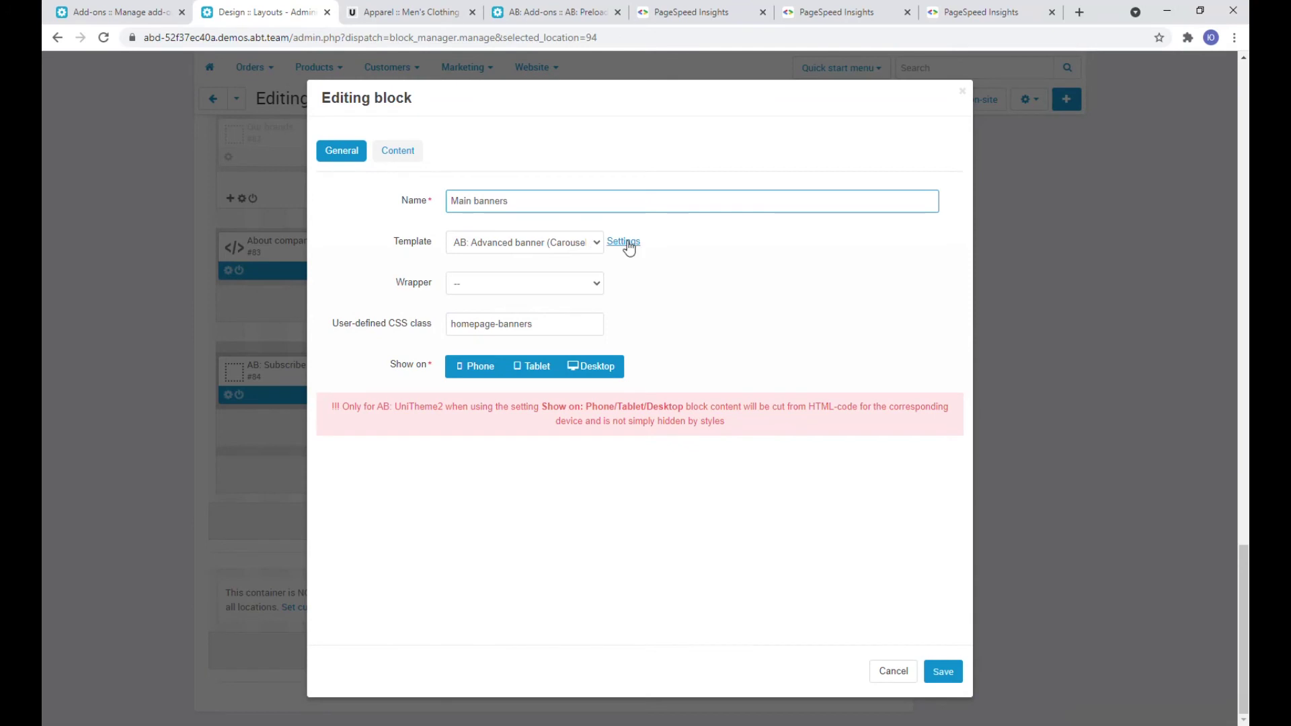
pyautogui.click(609, 240)
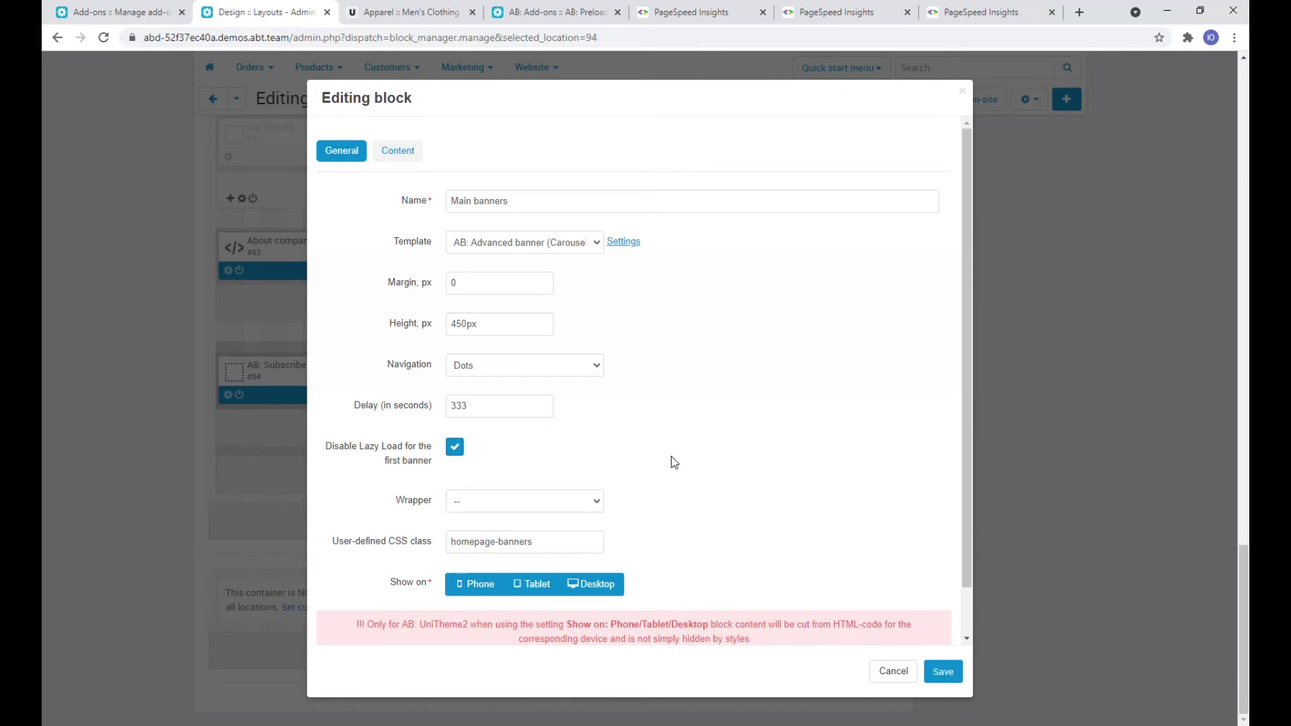
pyautogui.click(943, 675)
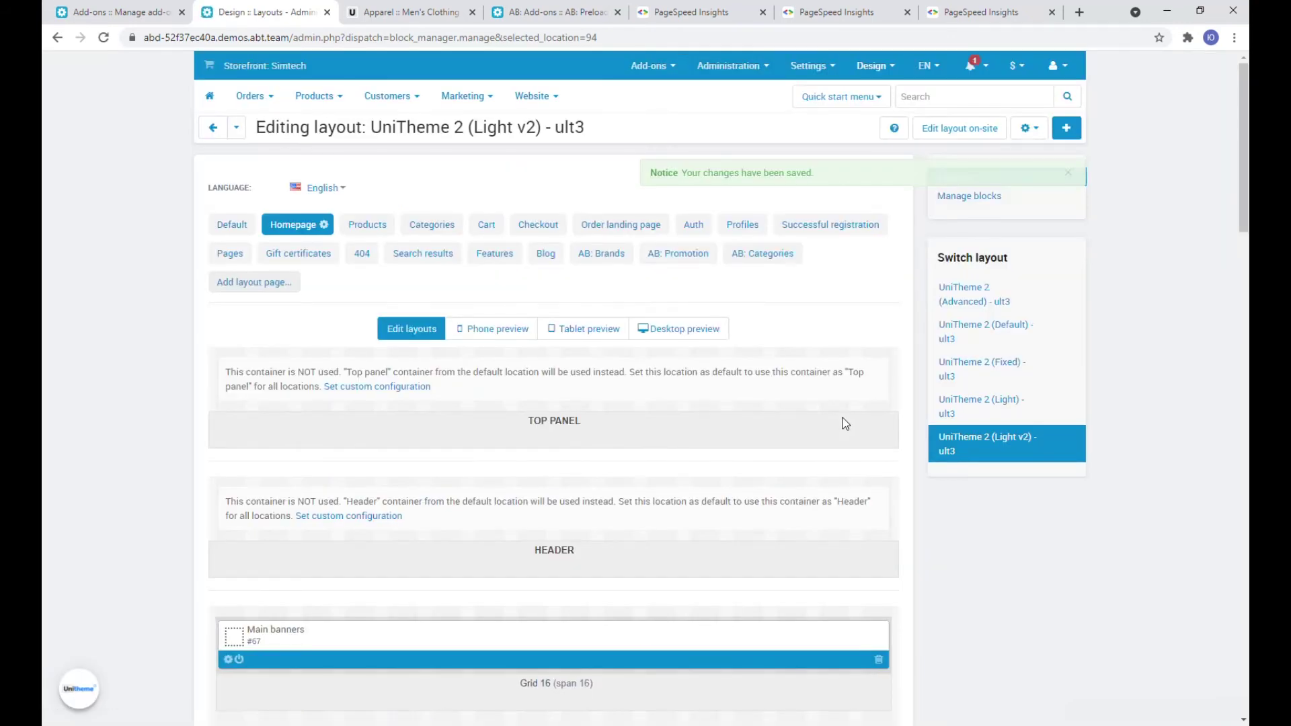
pyautogui.click(550, 6)
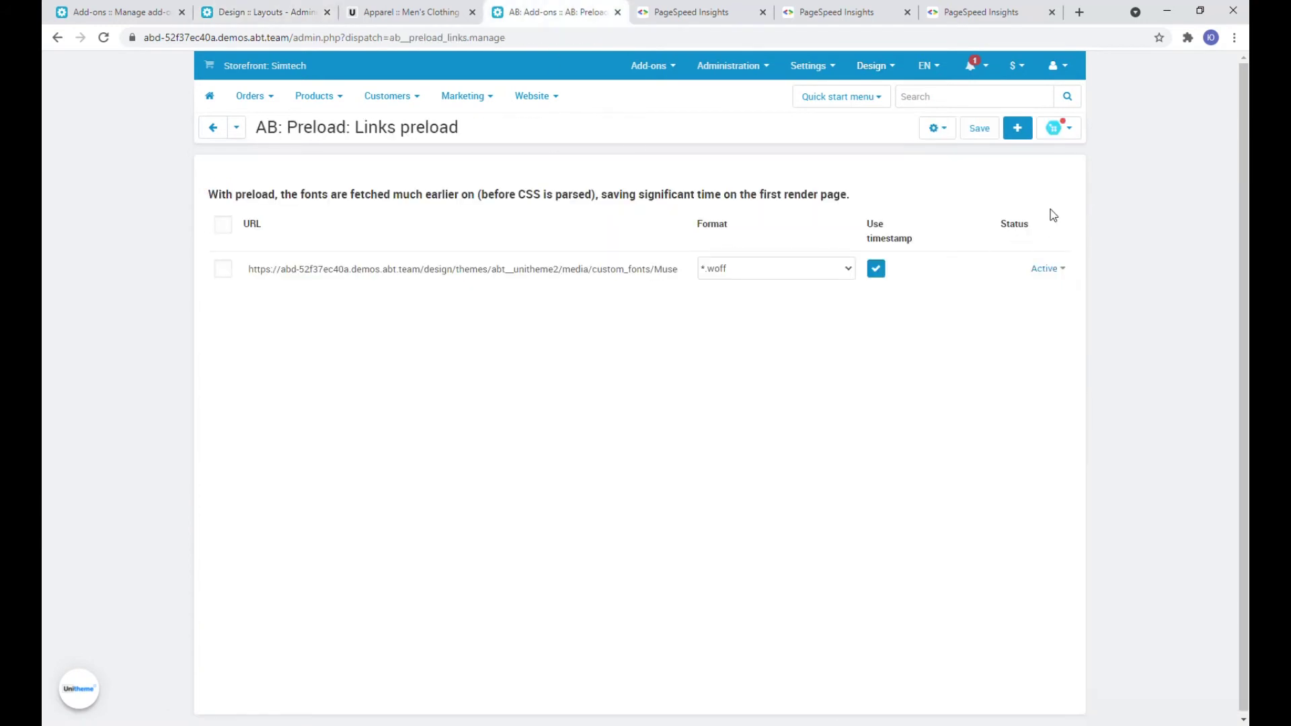
# Open AB: Preload's general settings to confirm blog main-image preload is enabled
pyautogui.click(1057, 130)
pyautogui.middleClick(1041, 161)
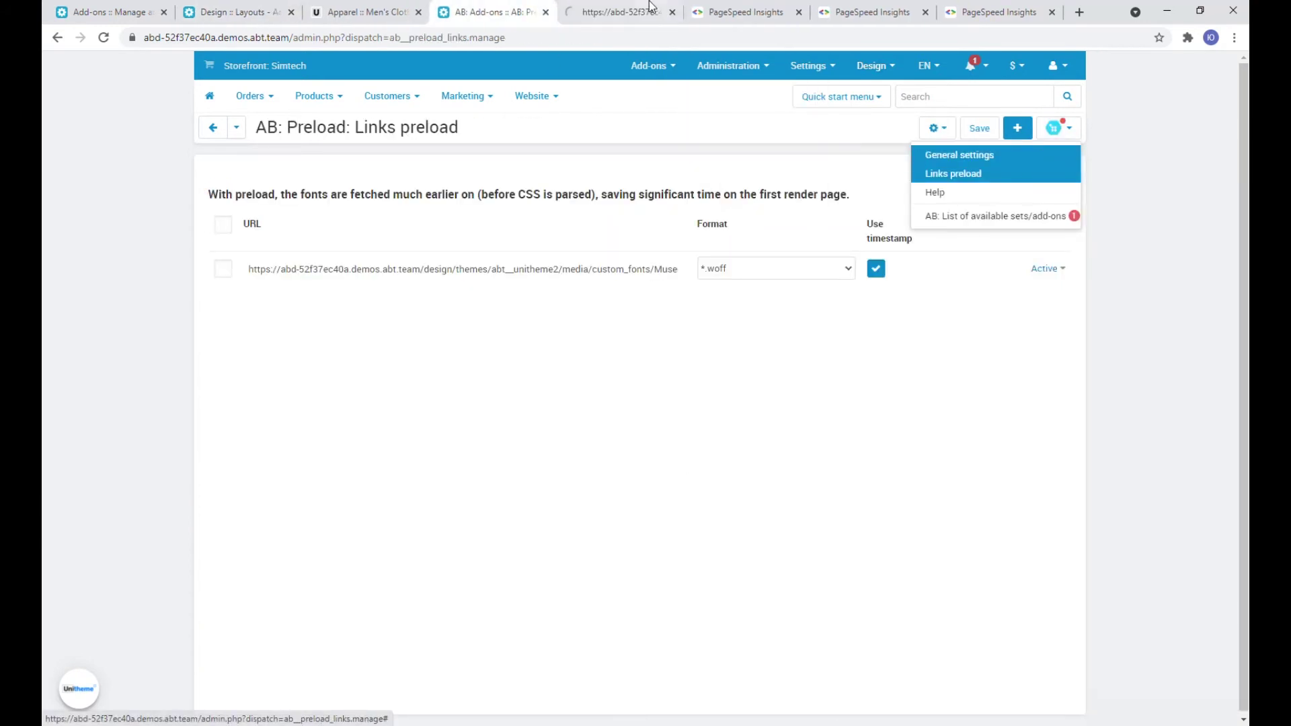
pyautogui.click(625, 12)
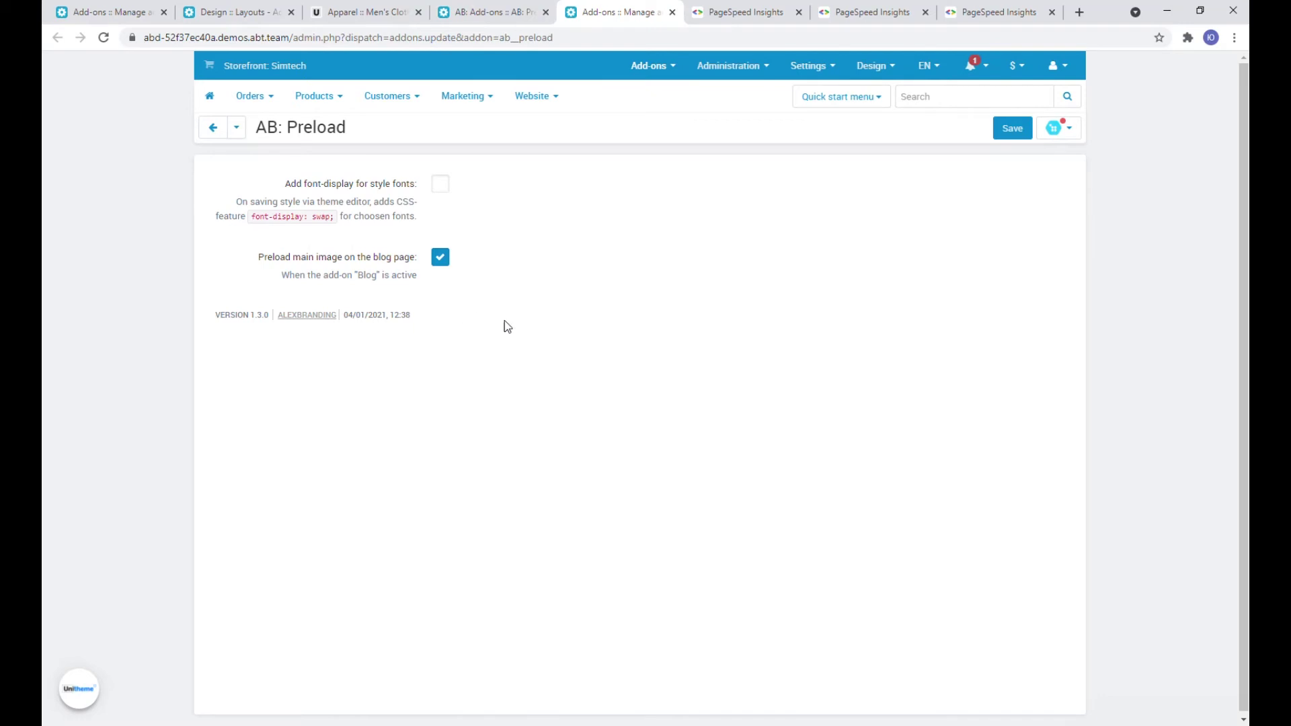
pyautogui.click(786, 9)
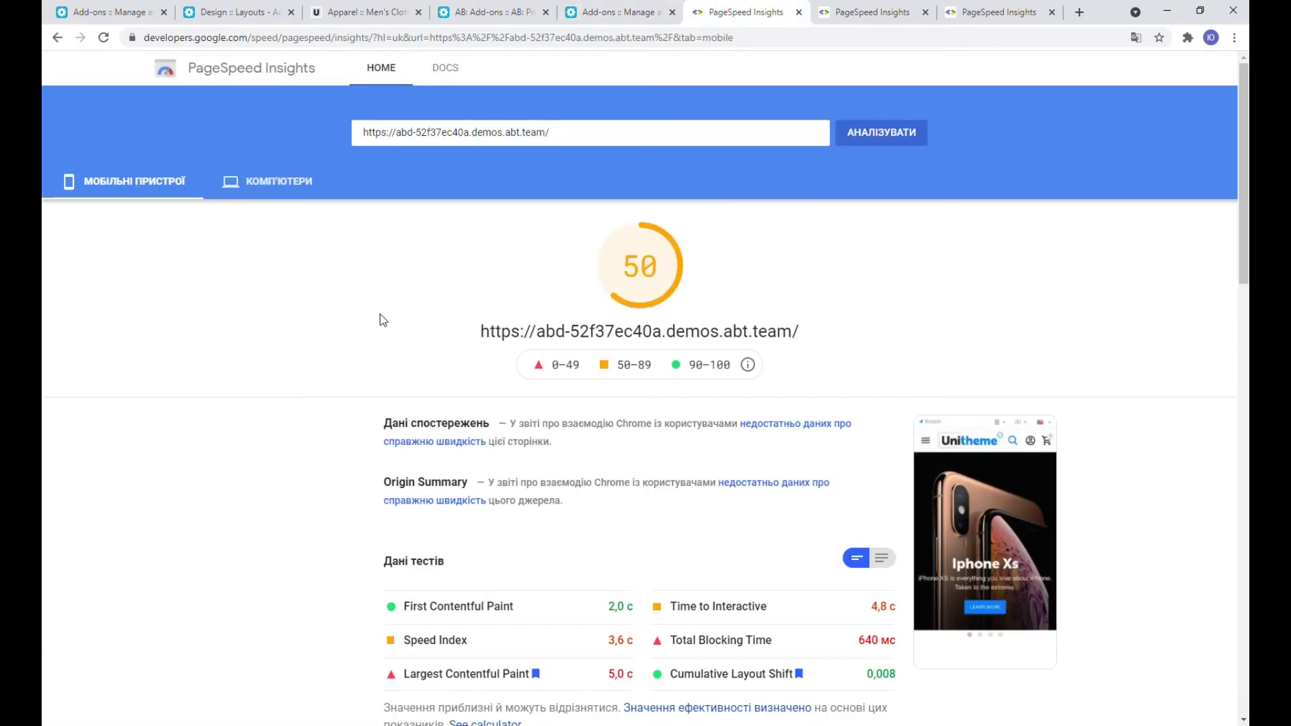
# Re-run PageSpeed for the homepage (75/86) and men's clothing page (85/98) mobile/desktop
pyautogui.click(873, 138)
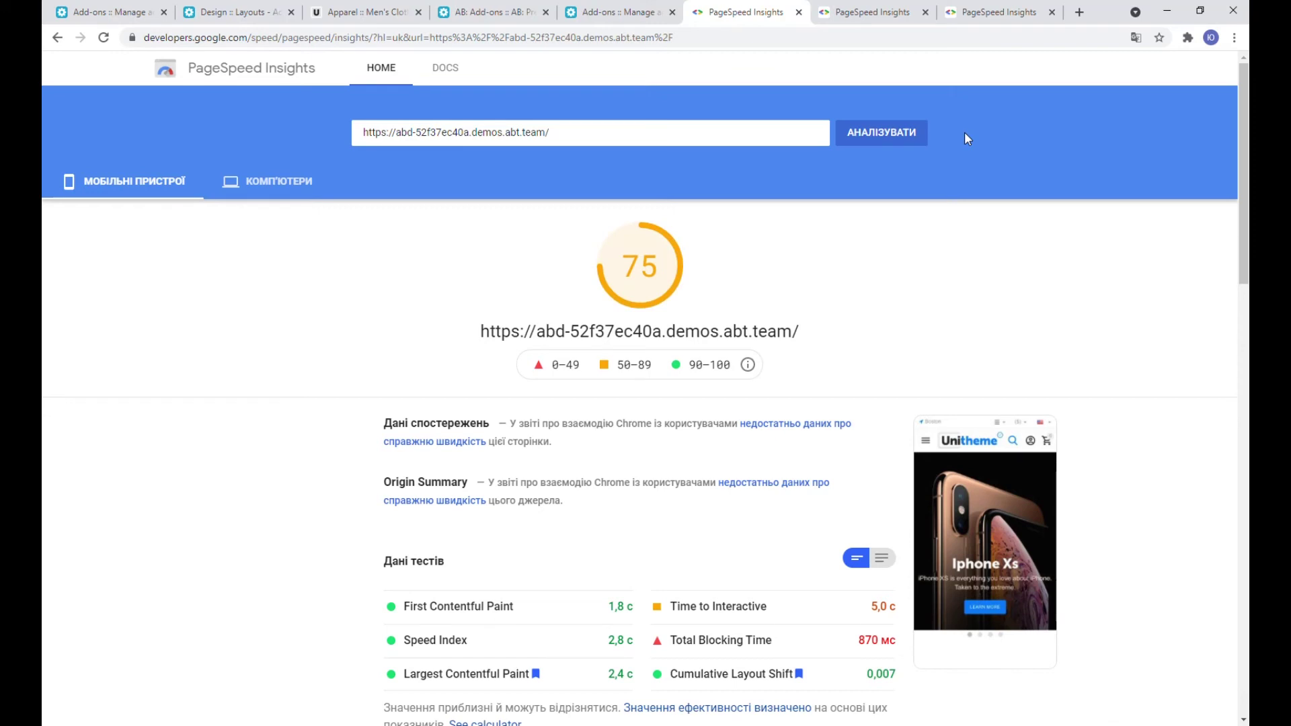
pyautogui.click(270, 193)
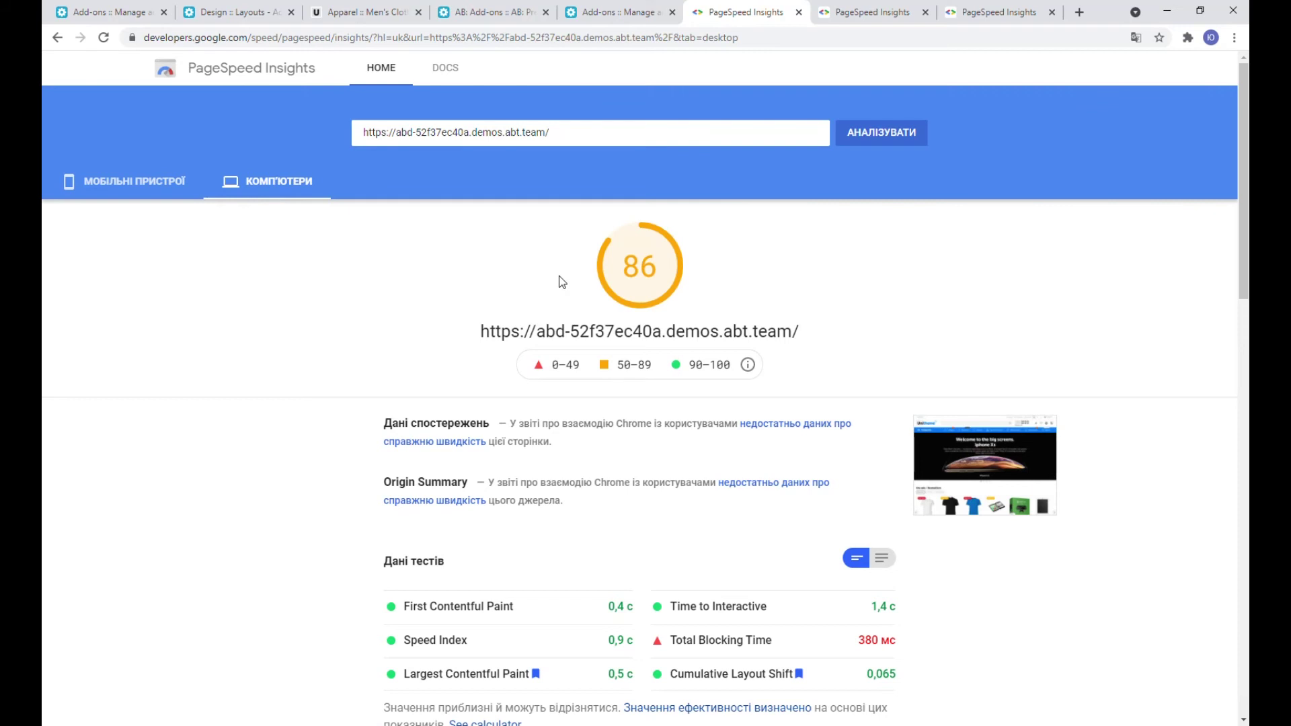
pyautogui.click(872, 19)
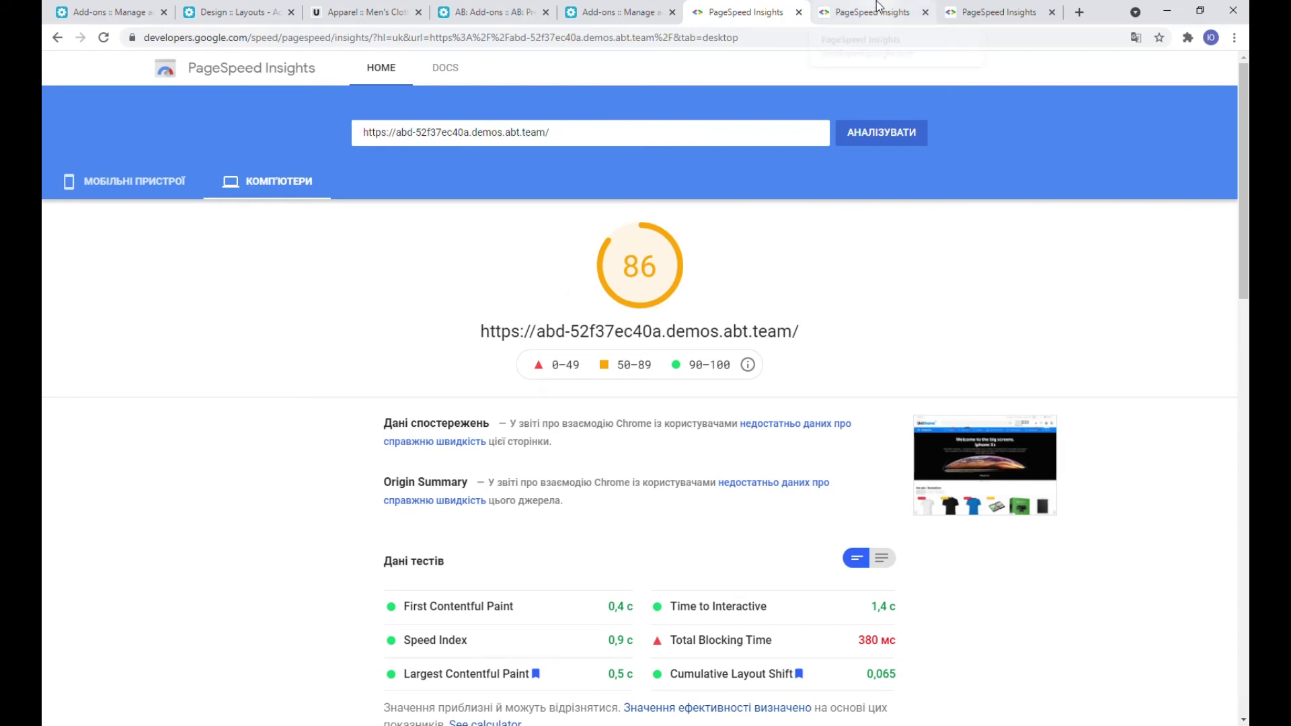
pyautogui.click(899, 135)
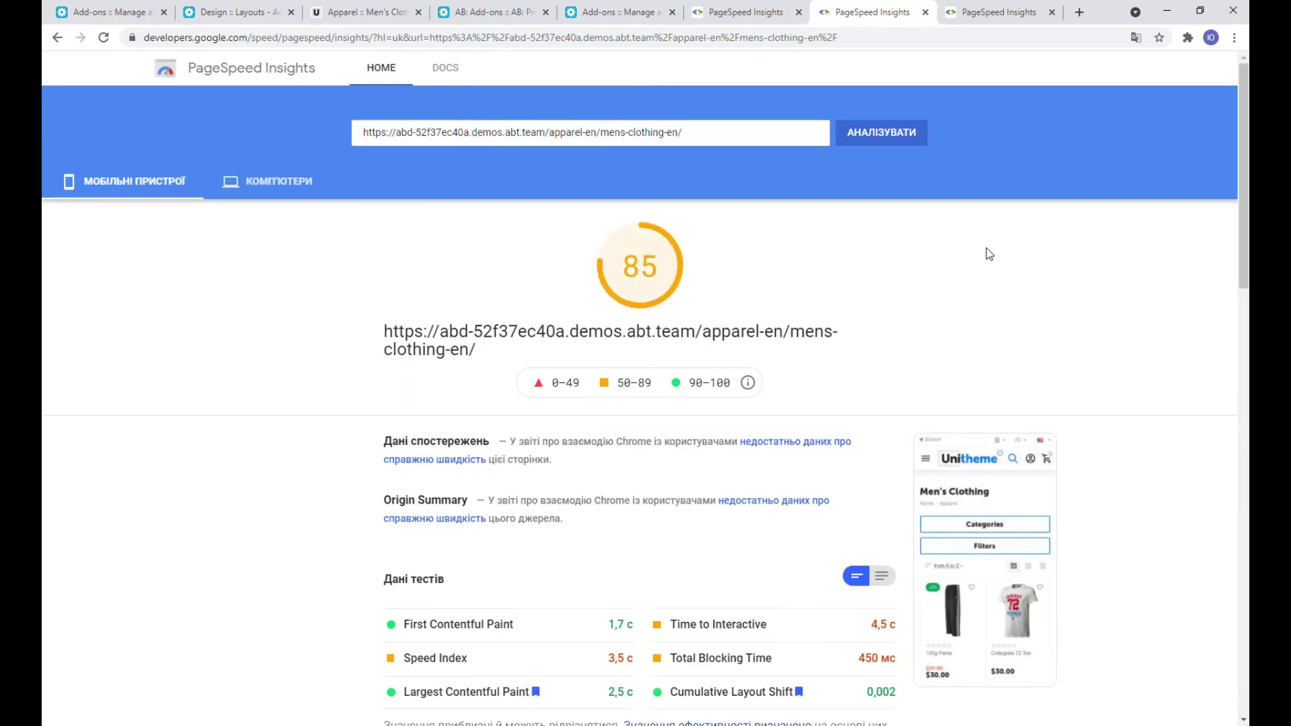
pyautogui.click(290, 195)
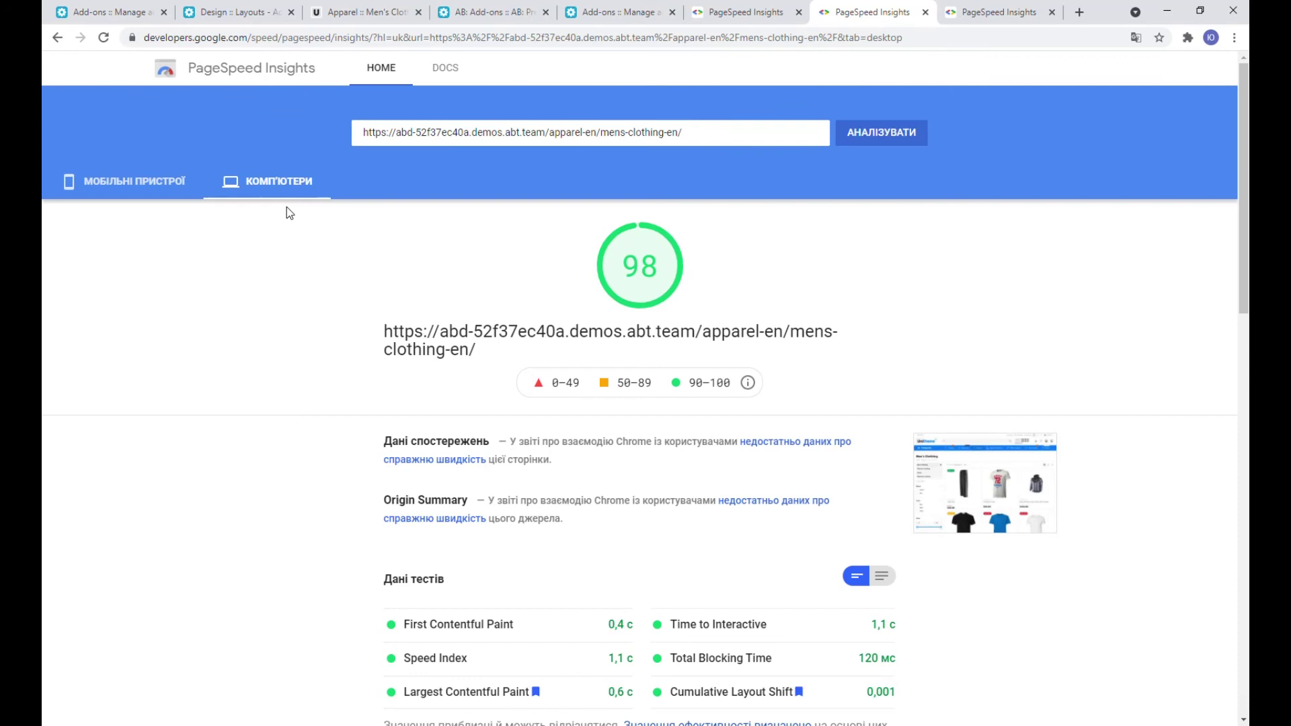
pyautogui.click(112, 192)
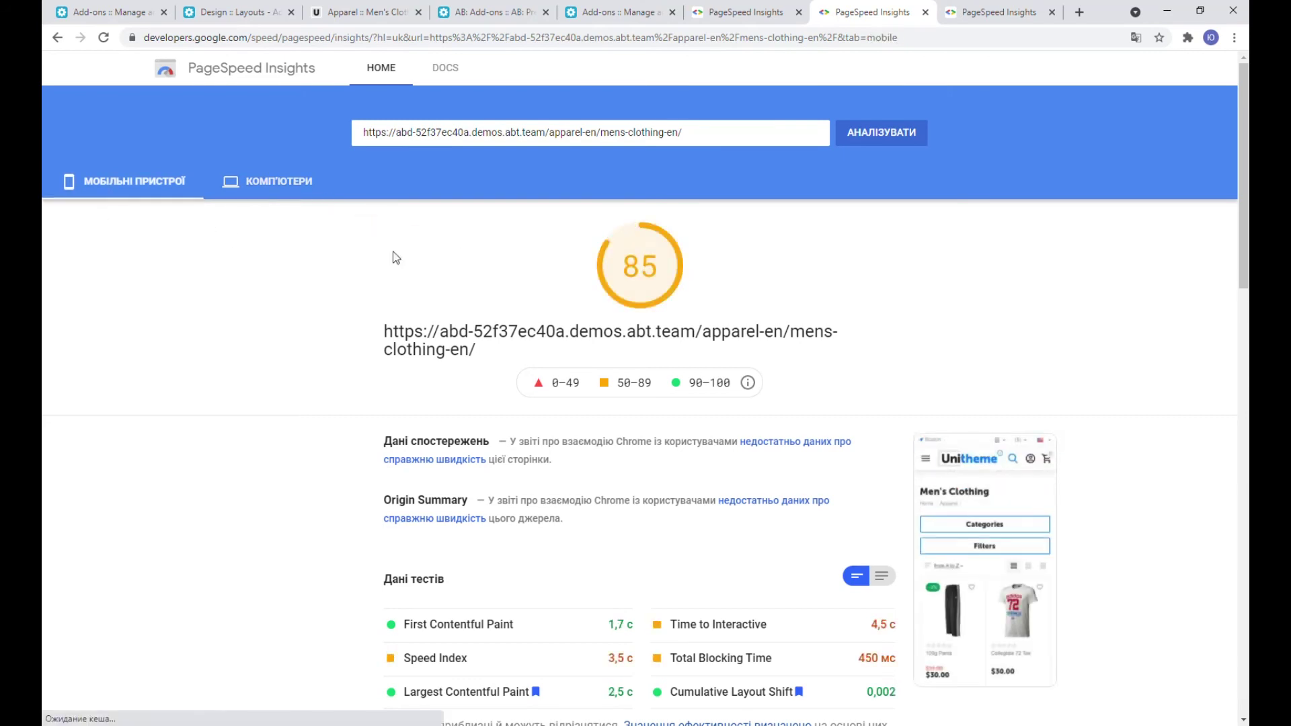
pyautogui.hotkey('ctrl', 'Tab')
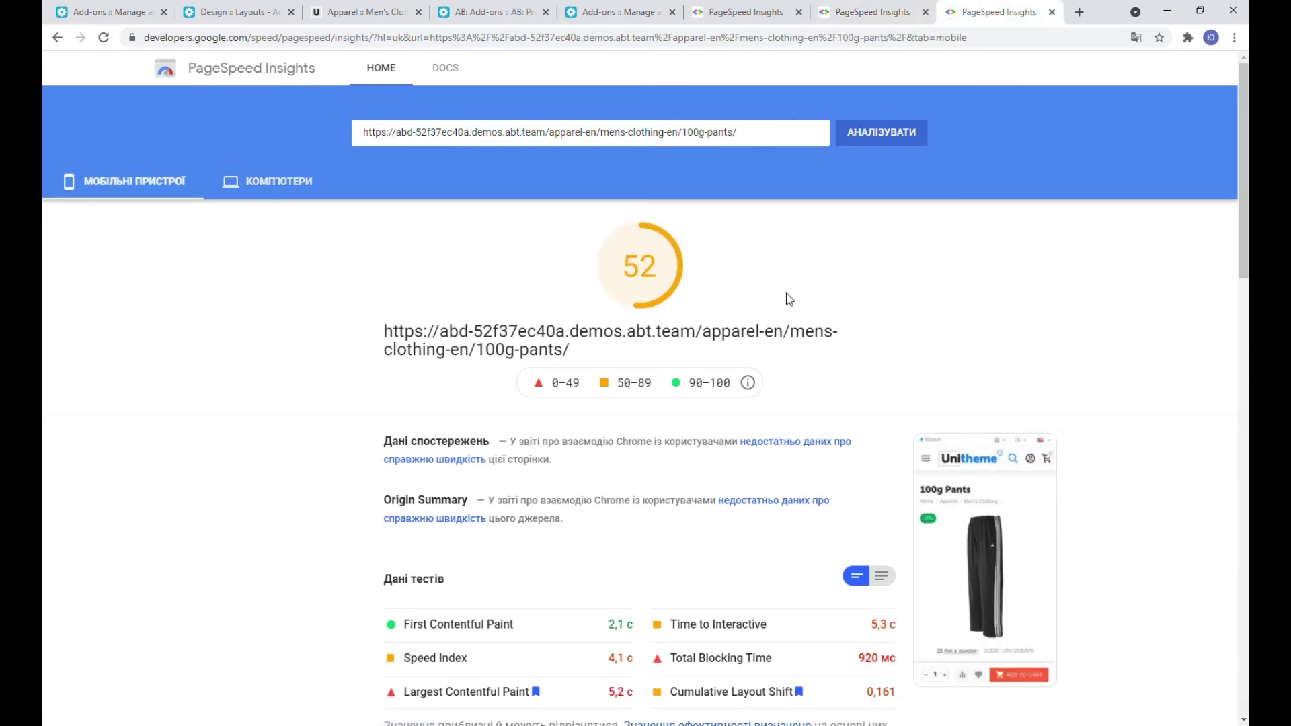
# Re-run the 100g pants test and check its 90 desktop and 64 mobile scores
pyautogui.click(893, 135)
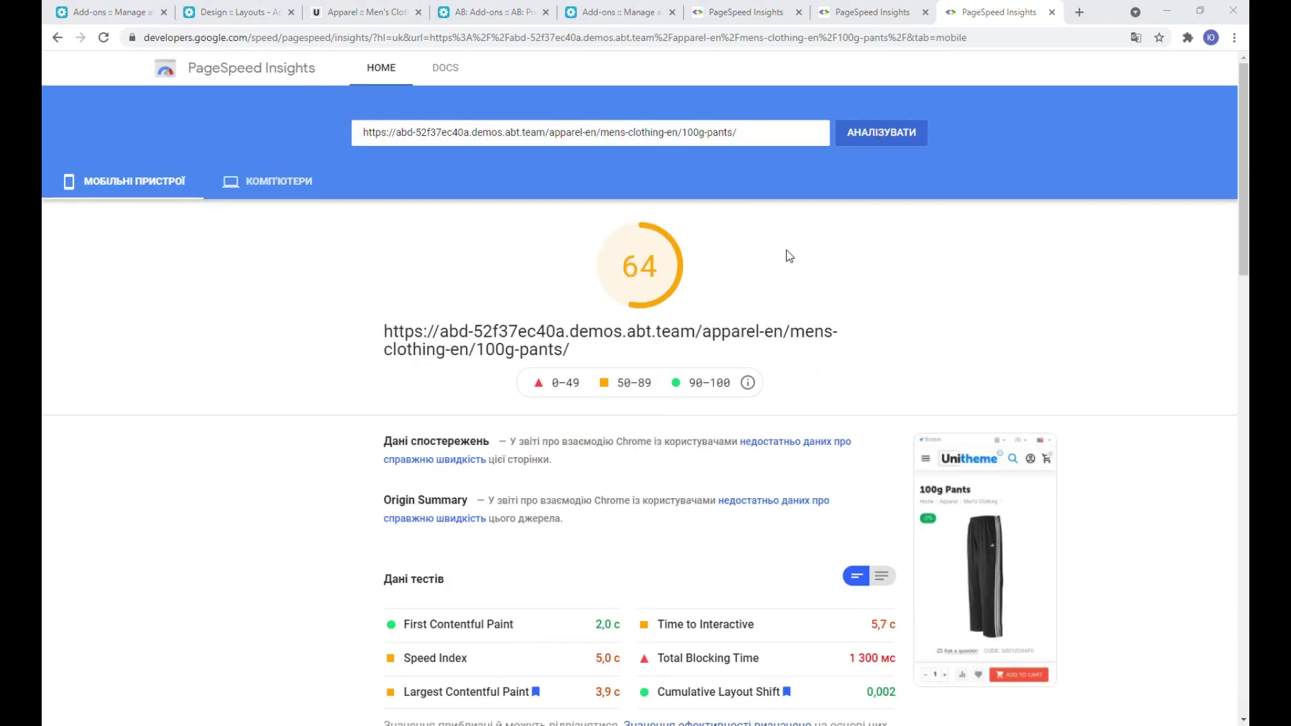
pyautogui.click(267, 182)
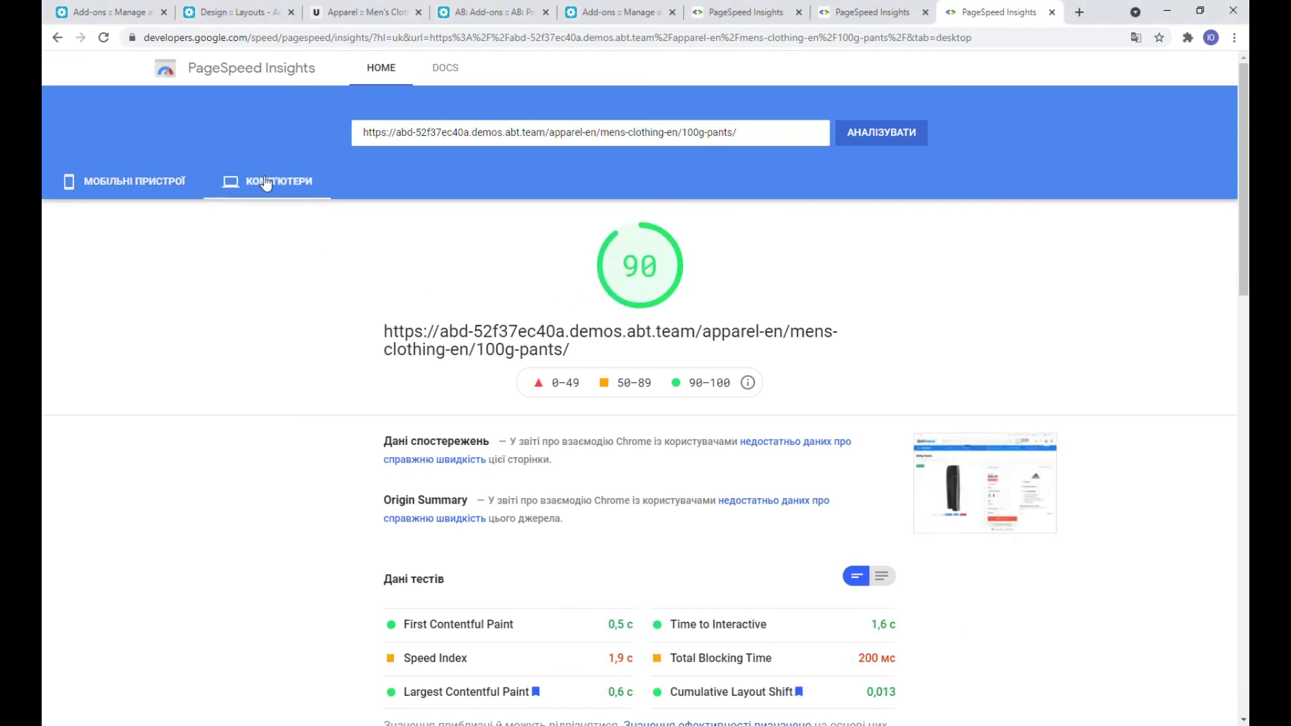
pyautogui.click(165, 187)
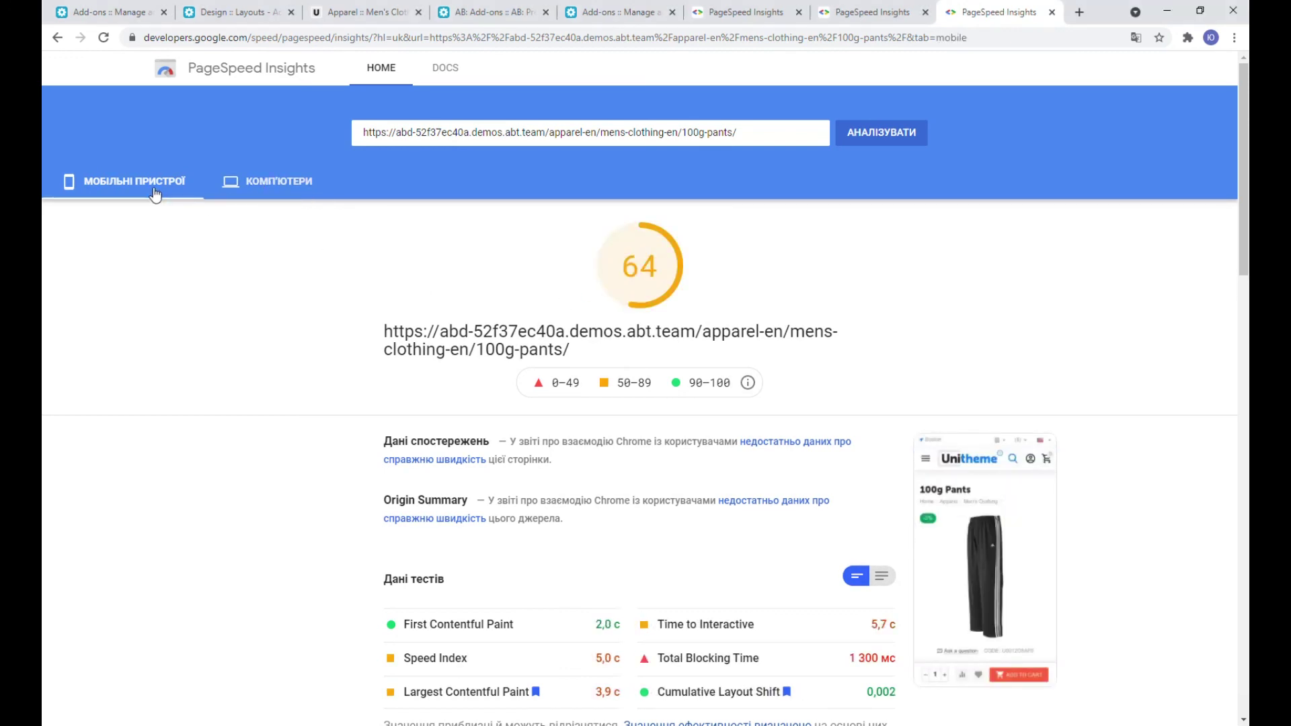